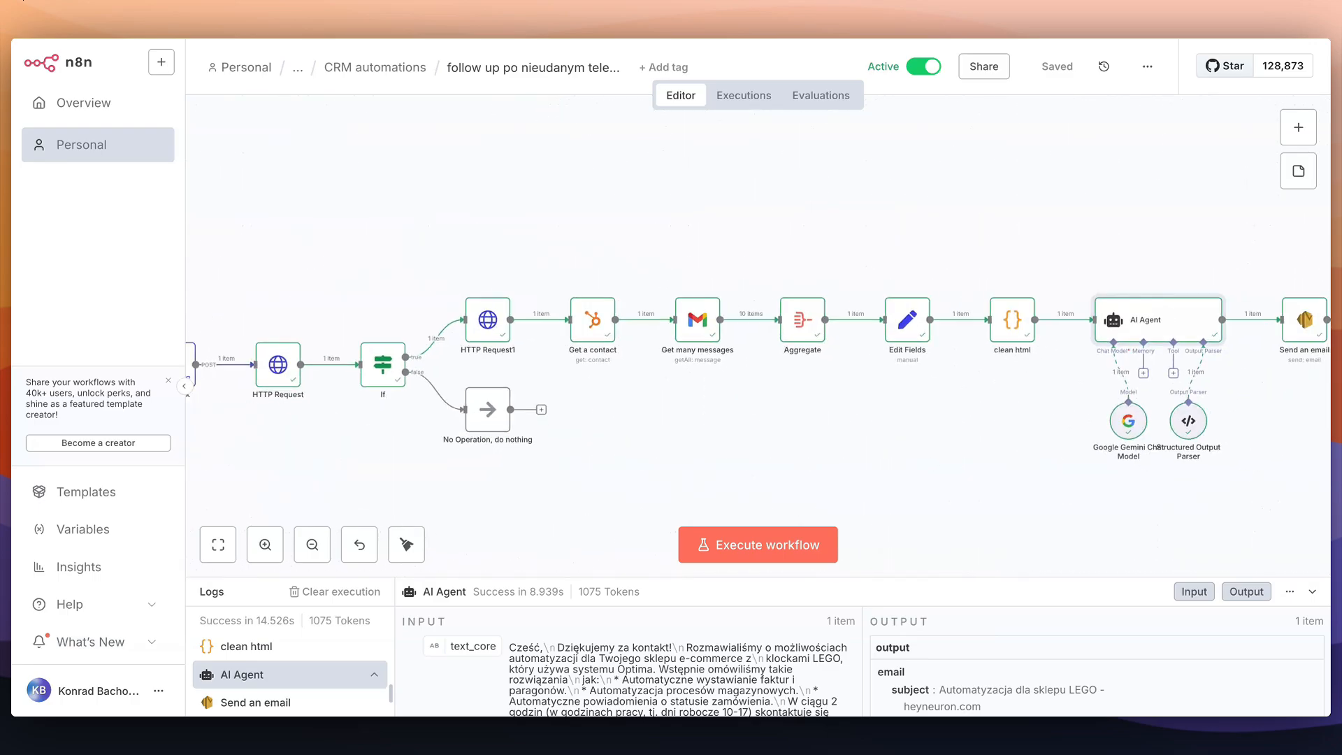
scroll(578, 206, left, 1)
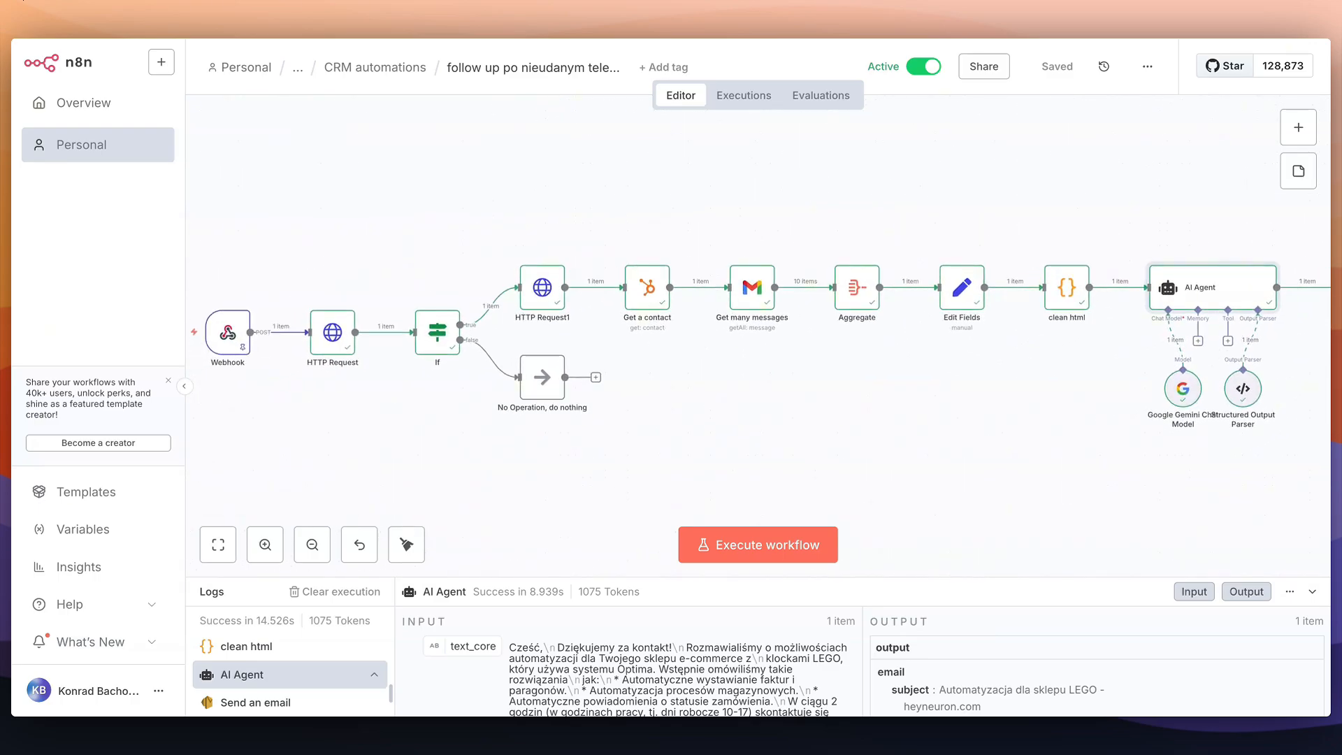
scroll(373, 329, left, 1)
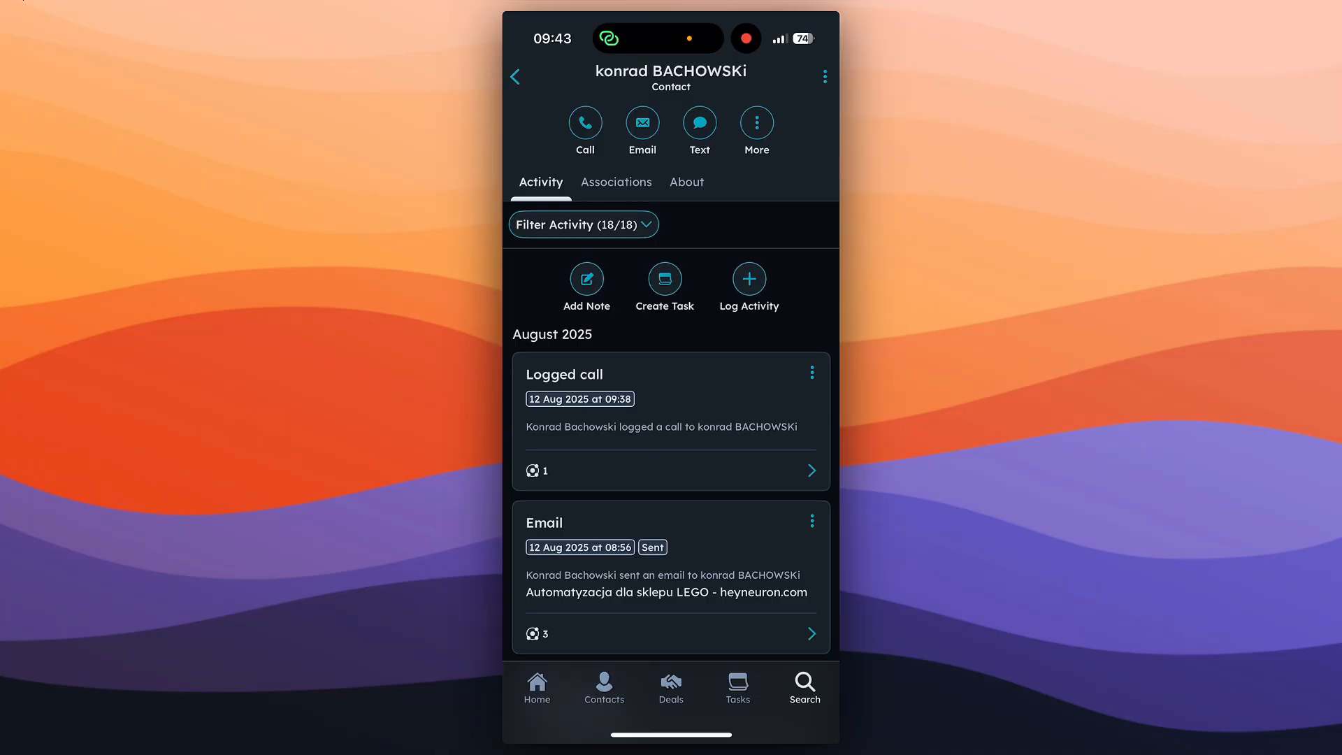
Switch to the HubSpot mobile app, call the contact, and log the call with the outcome Busy.
scroll(671, 454, down, 3)
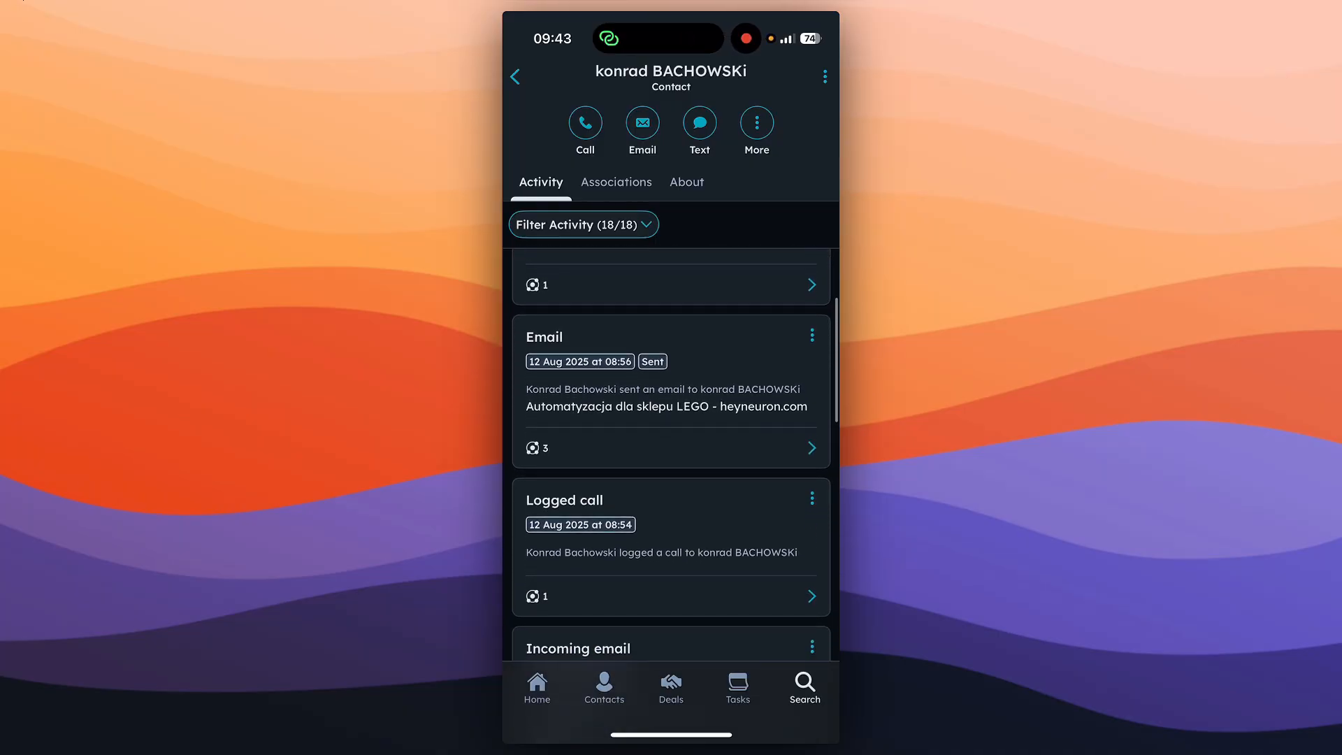
scroll(671, 454, up, 3)
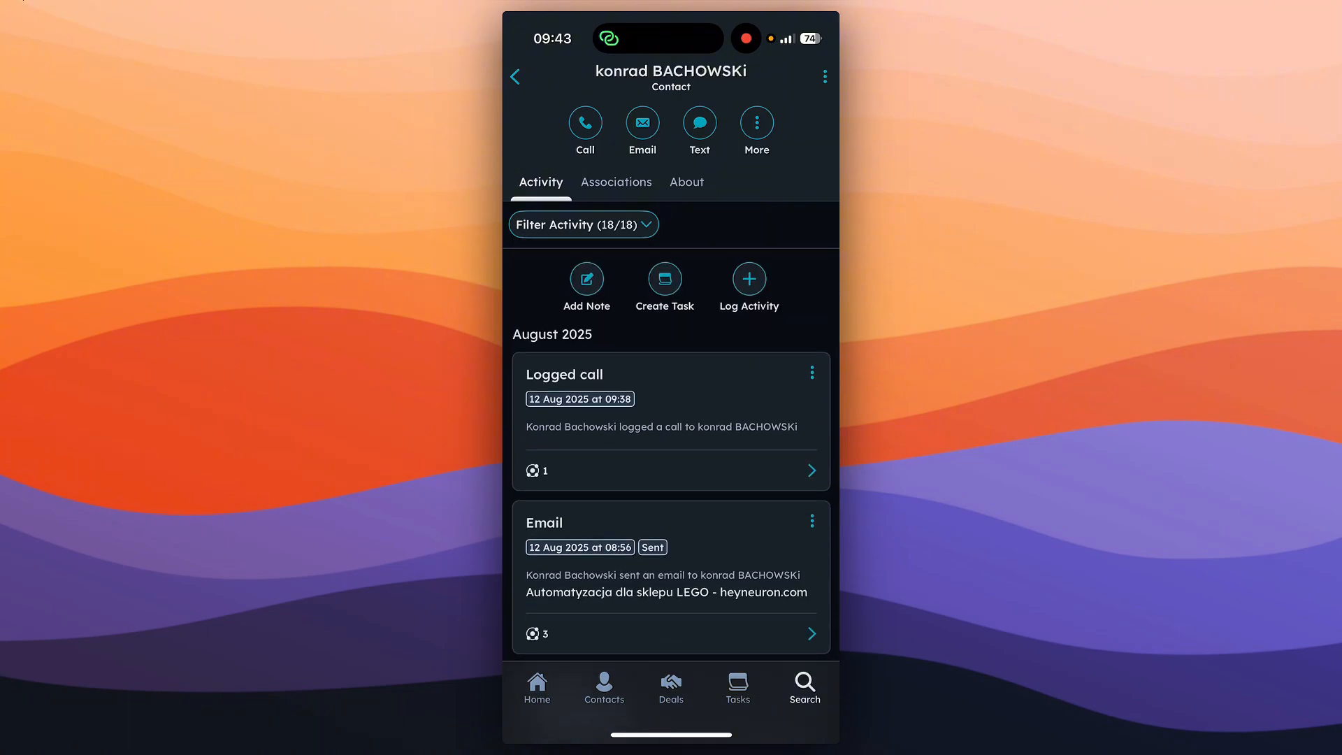
scroll(671, 455, up, 2)
click(585, 123)
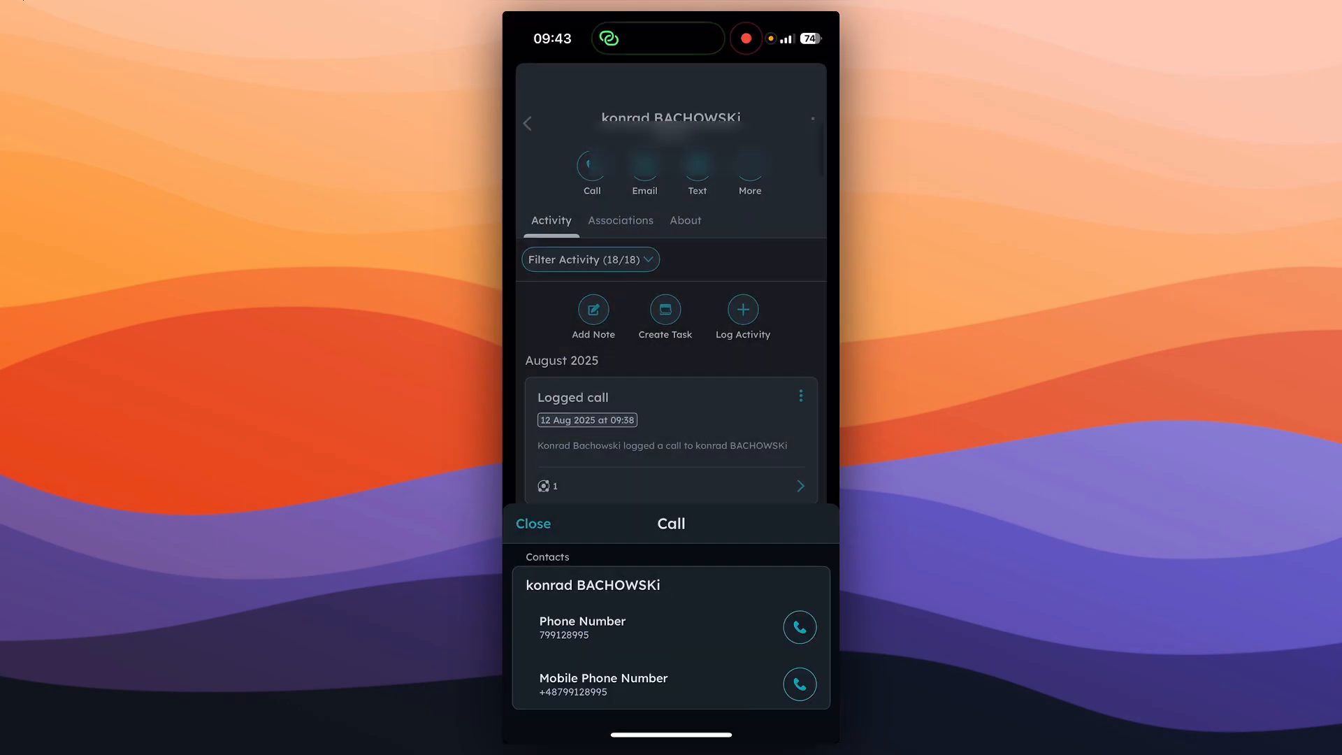
click(671, 418)
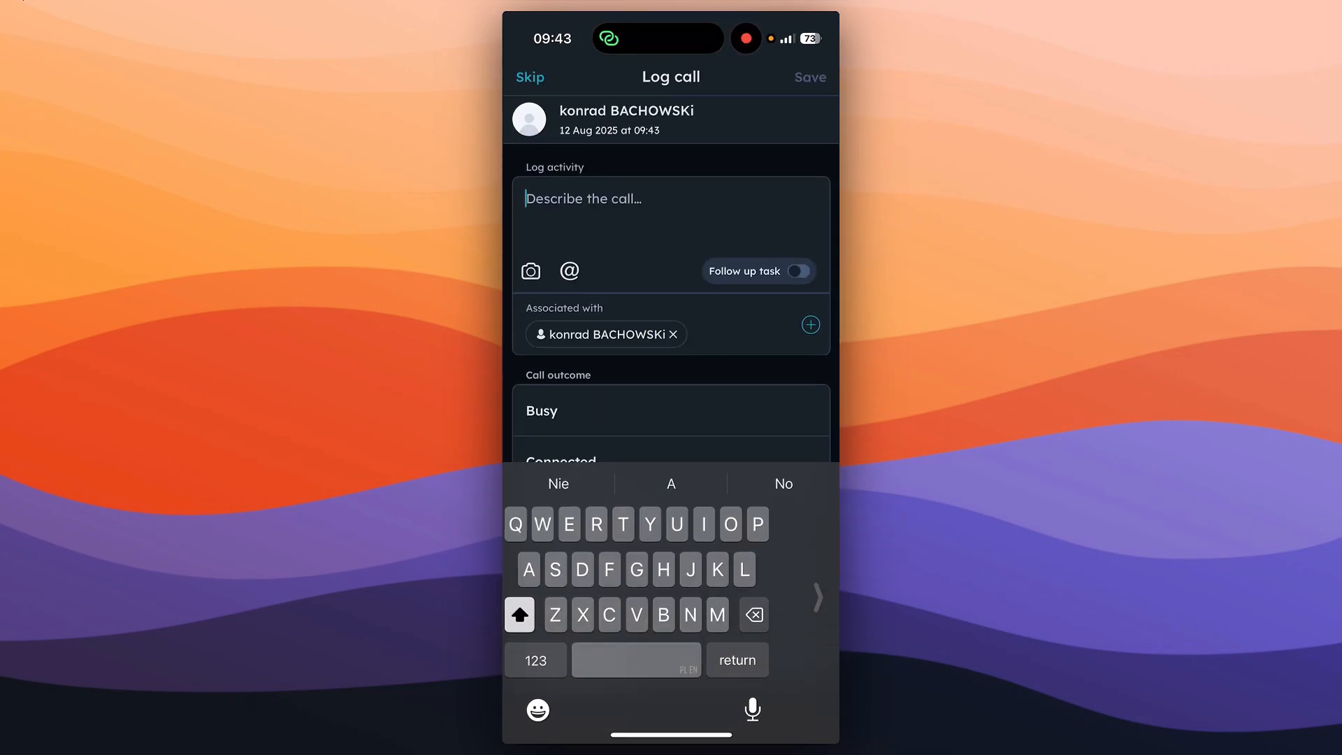
scroll(671, 314, down, 3)
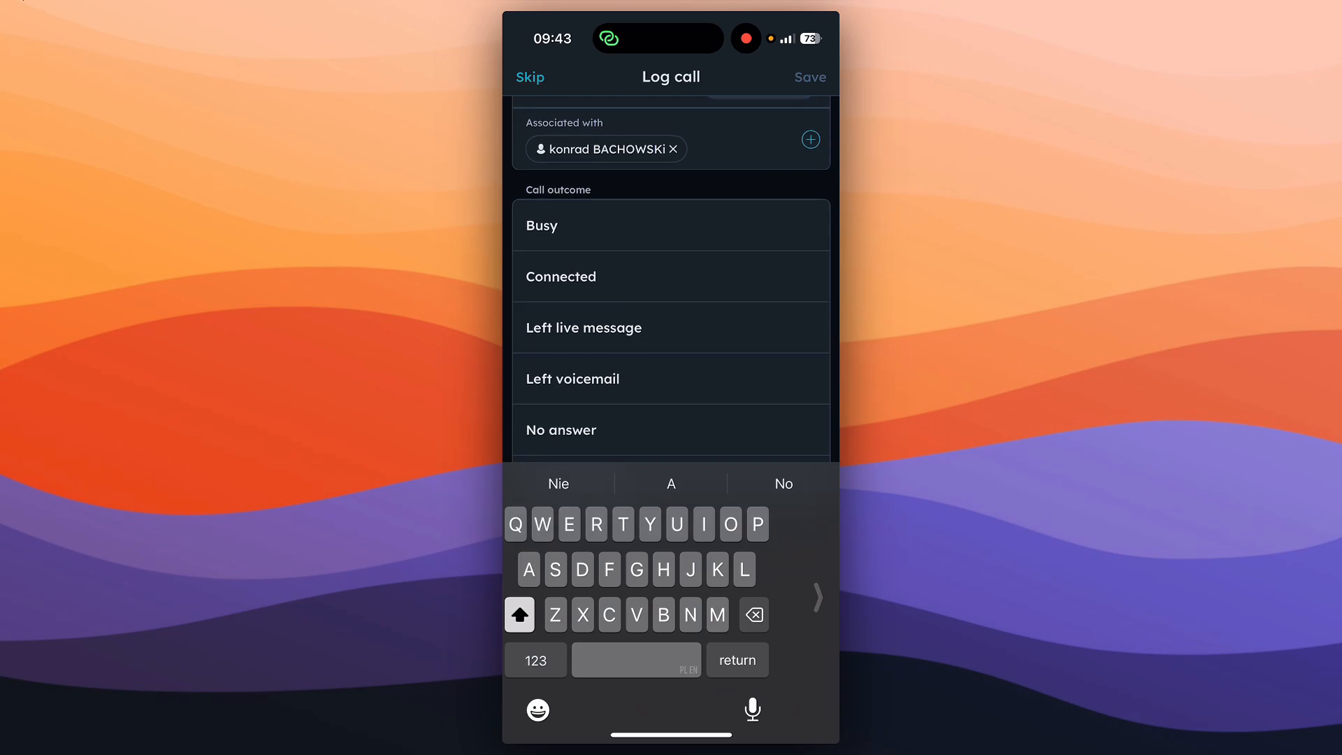
scroll(671, 315, down, 1)
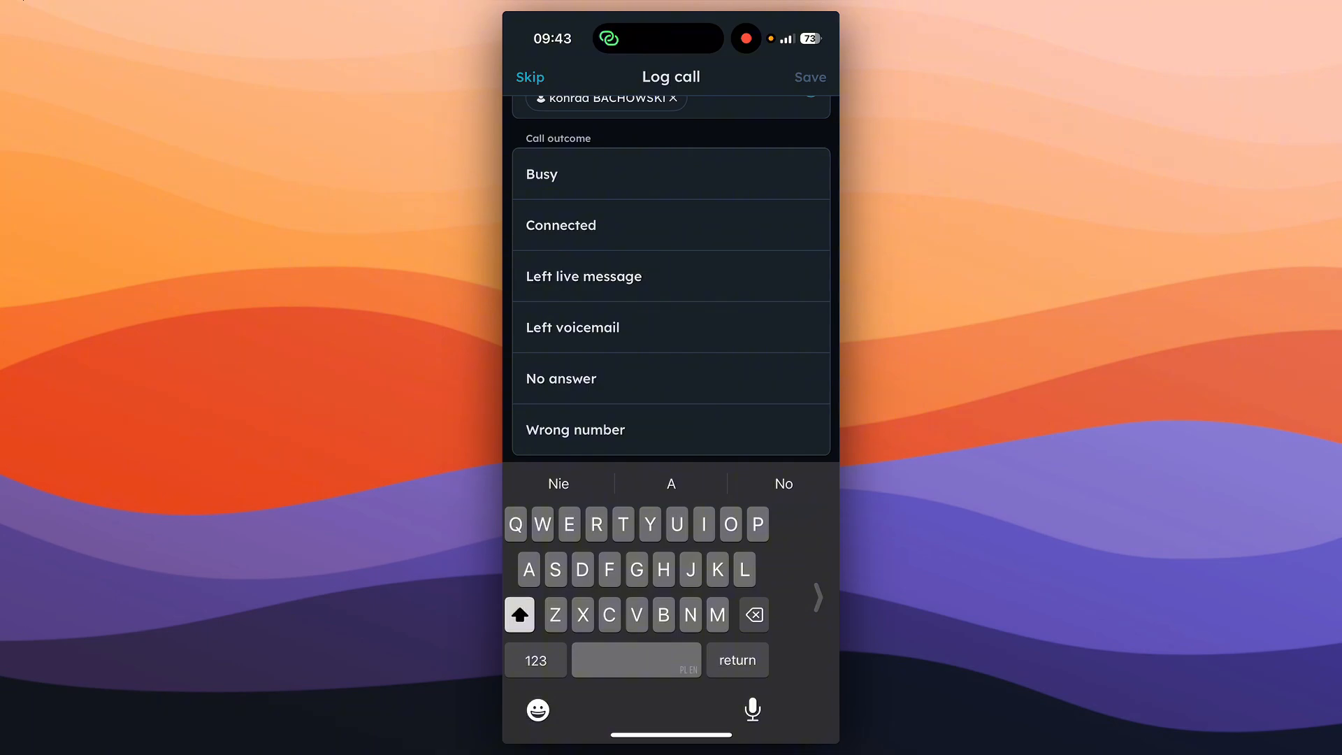
click(671, 174)
click(810, 78)
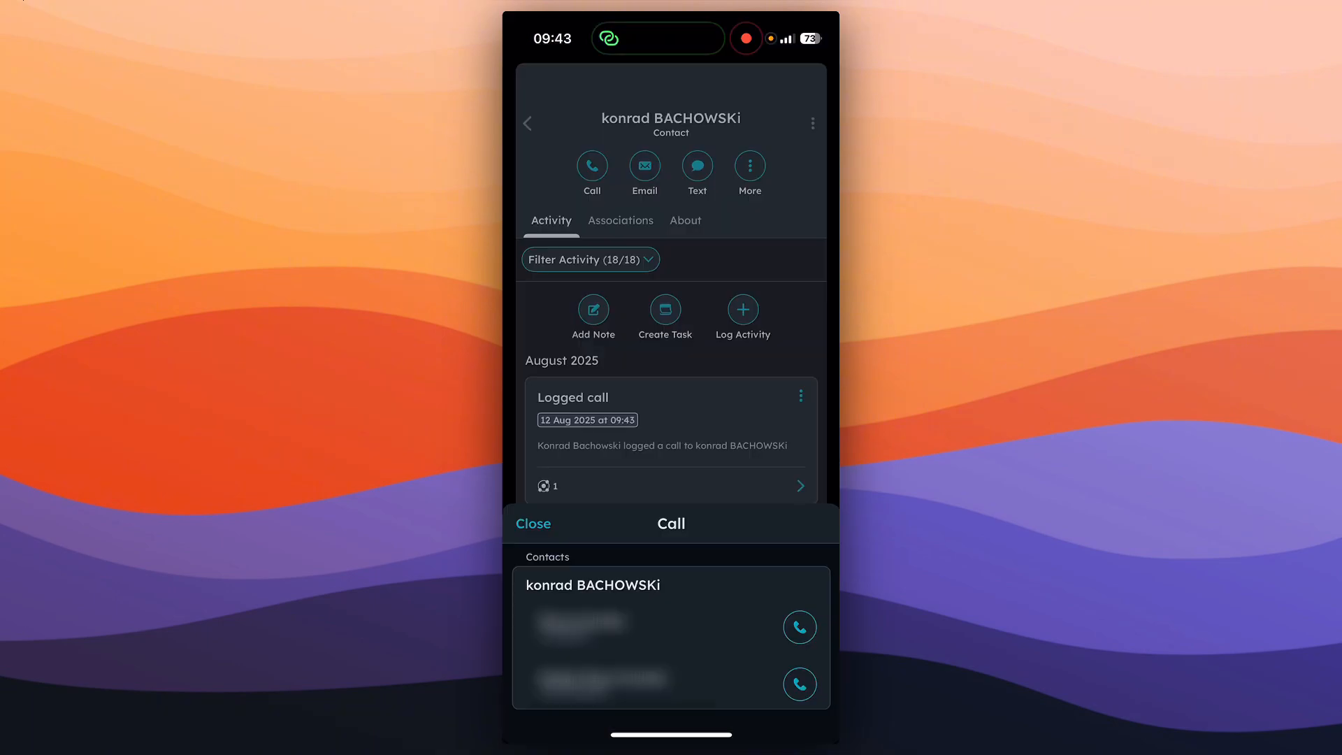
click(534, 523)
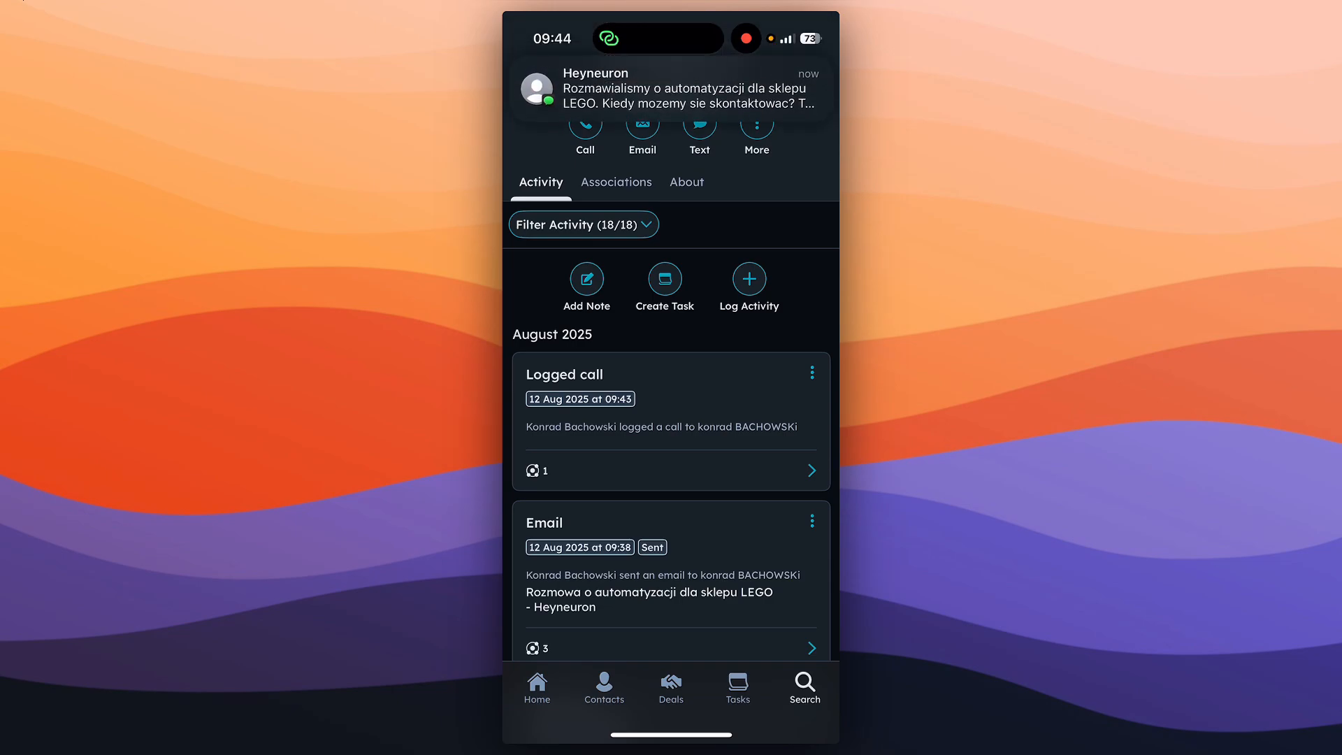
Open and read the incoming Heyneuron follow-up SMS about the LEGO shop automation.
click(671, 89)
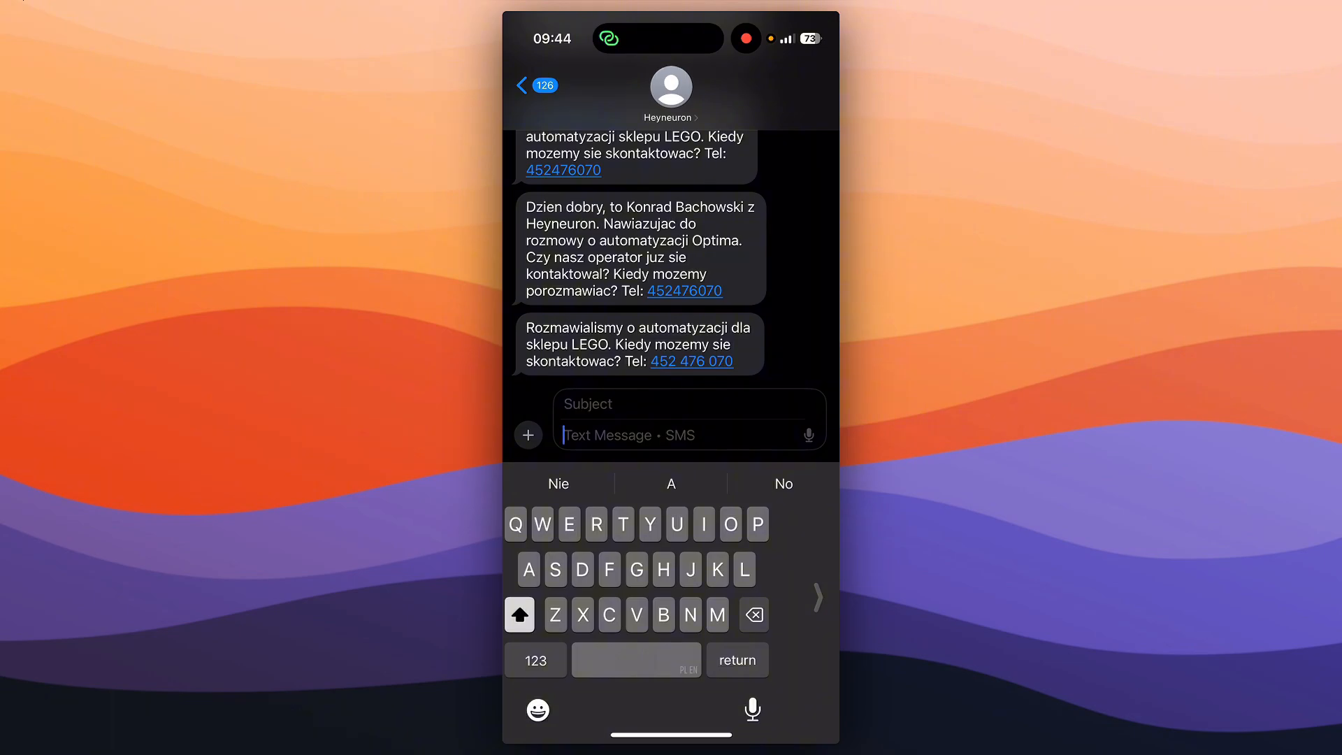
drag(671, 734, 671, 454)
click(671, 193)
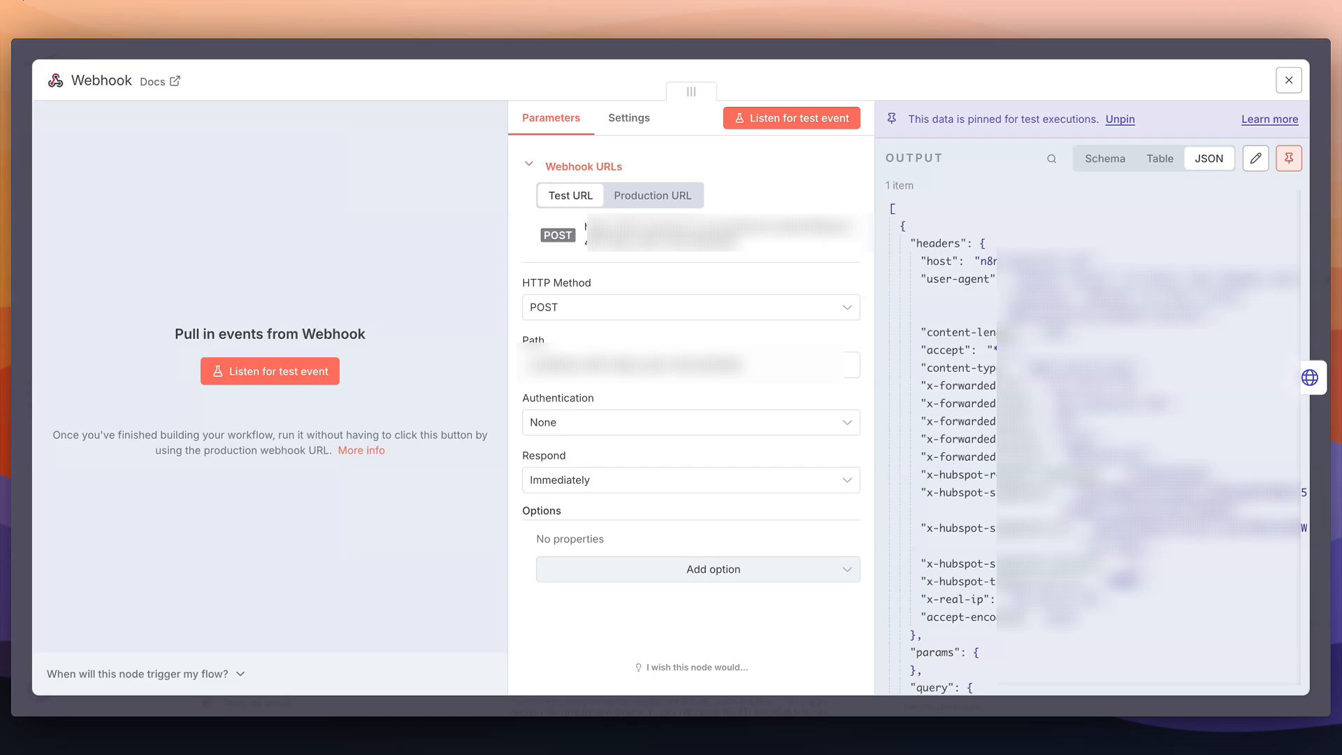
Leave the Webhook node, switch to HubSpot's Private Apps settings and start creating a new private app.
key(Escape)
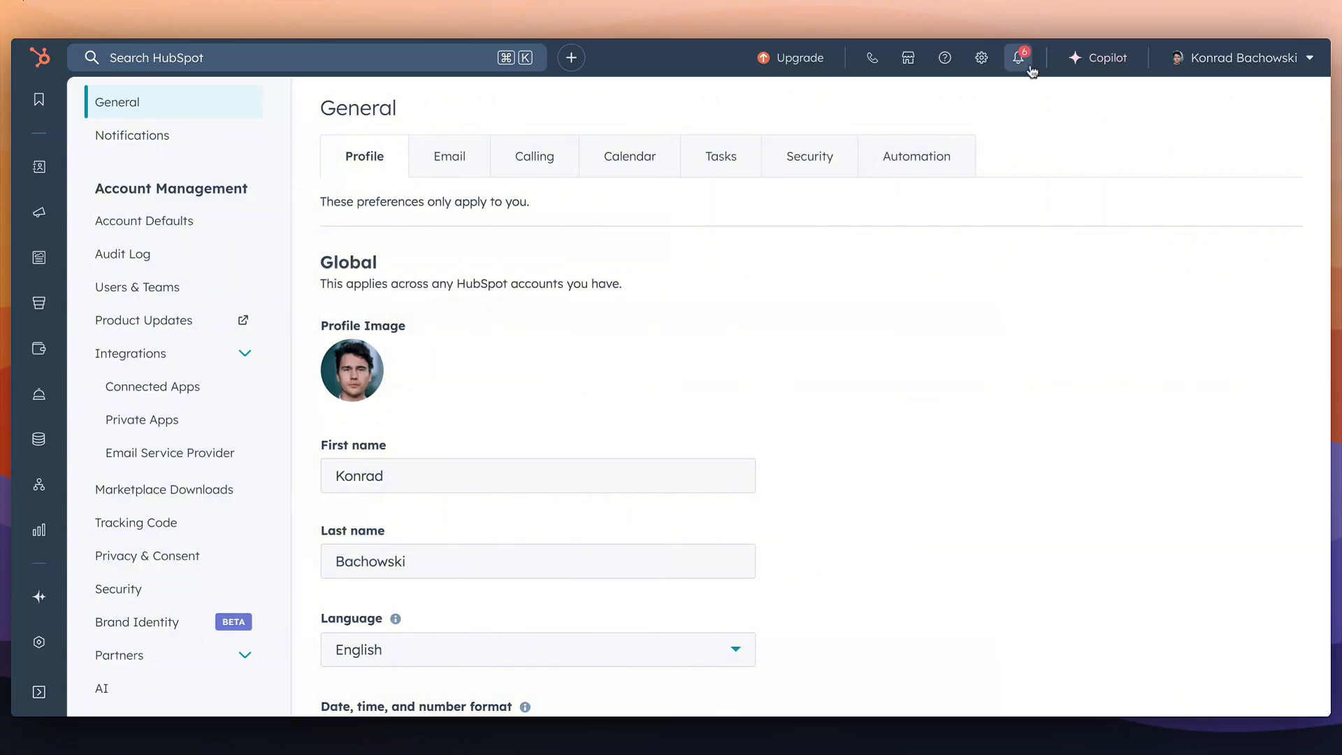
click(202, 416)
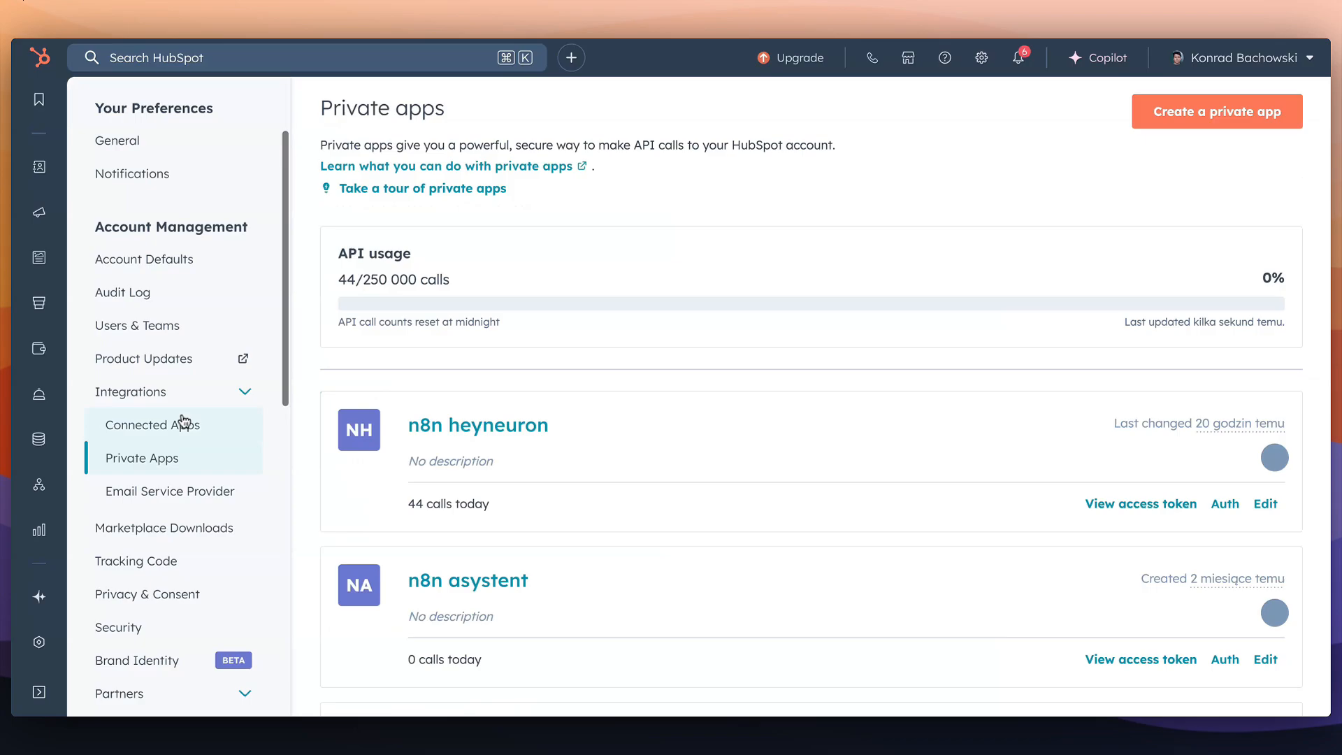
scroll(552, 391, down, 1)
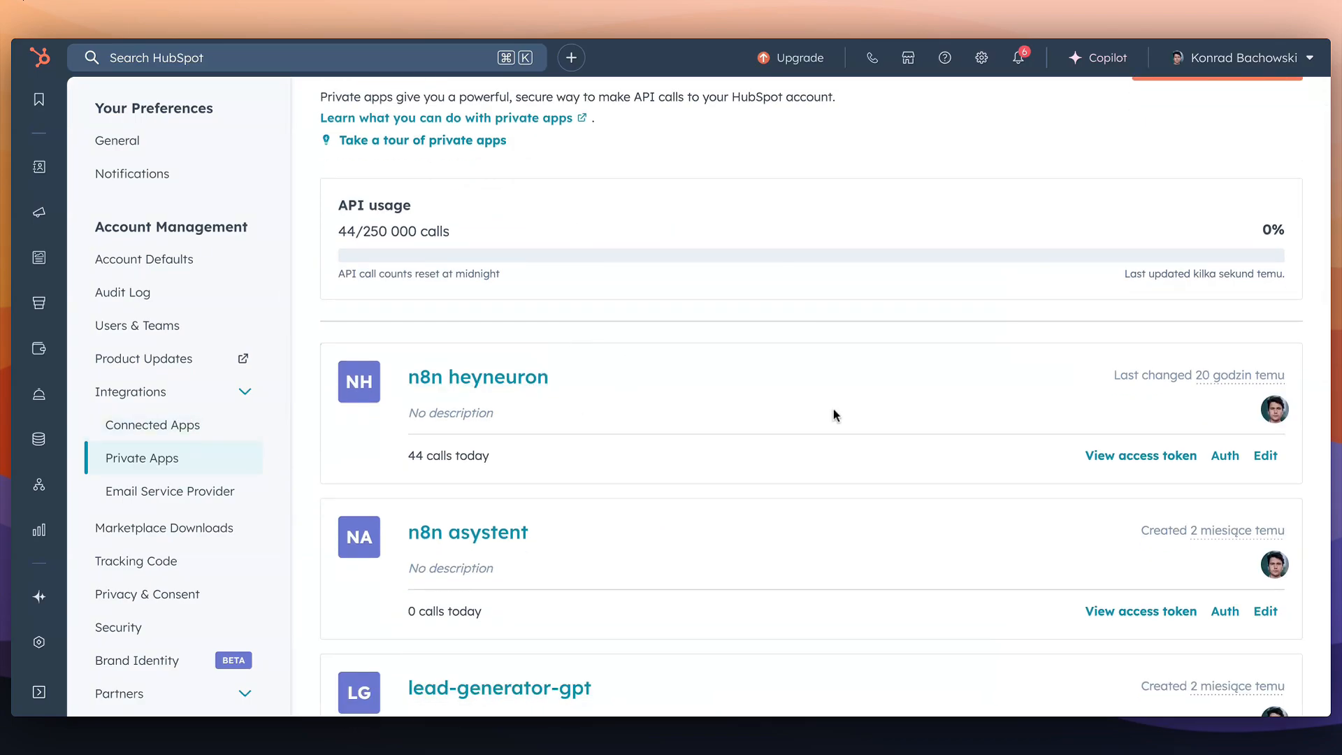
scroll(835, 413, up, 1)
click(1214, 123)
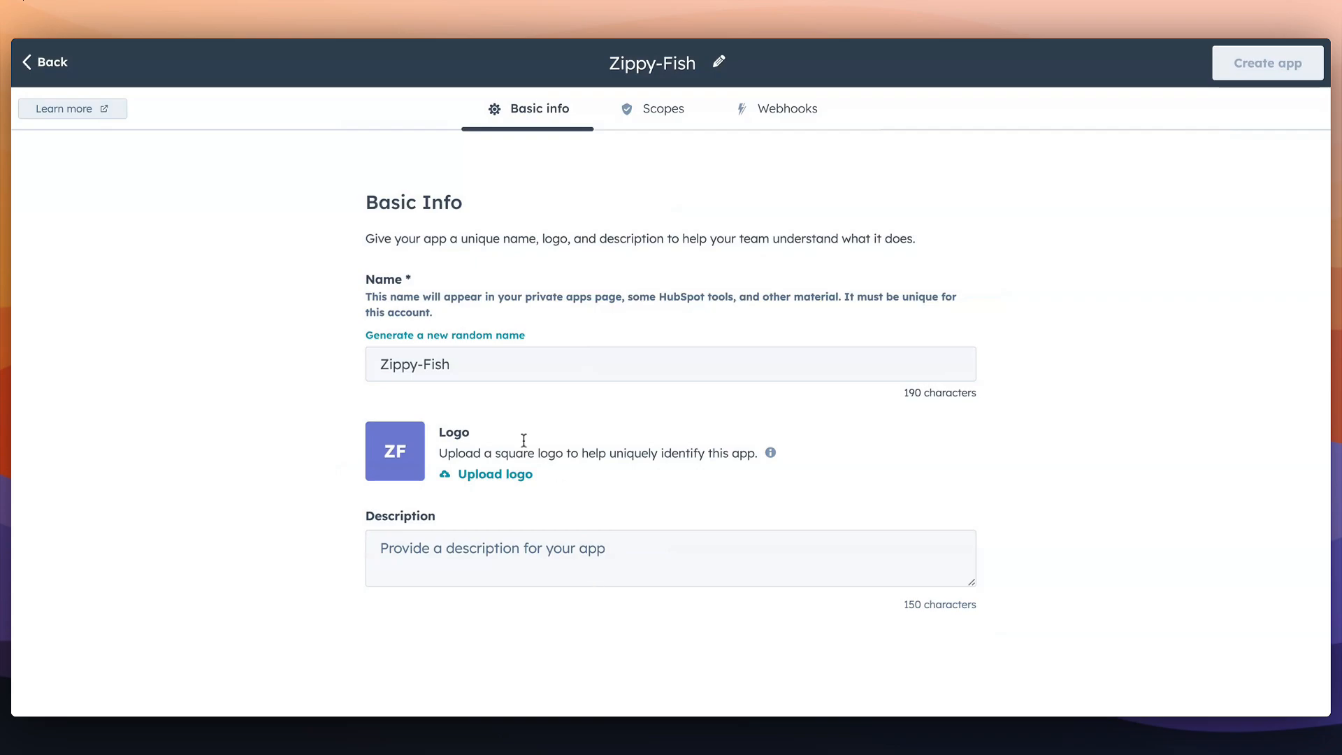
Search the scopes available to the new private app for "contact" and leave the list without selecting any.
click(661, 112)
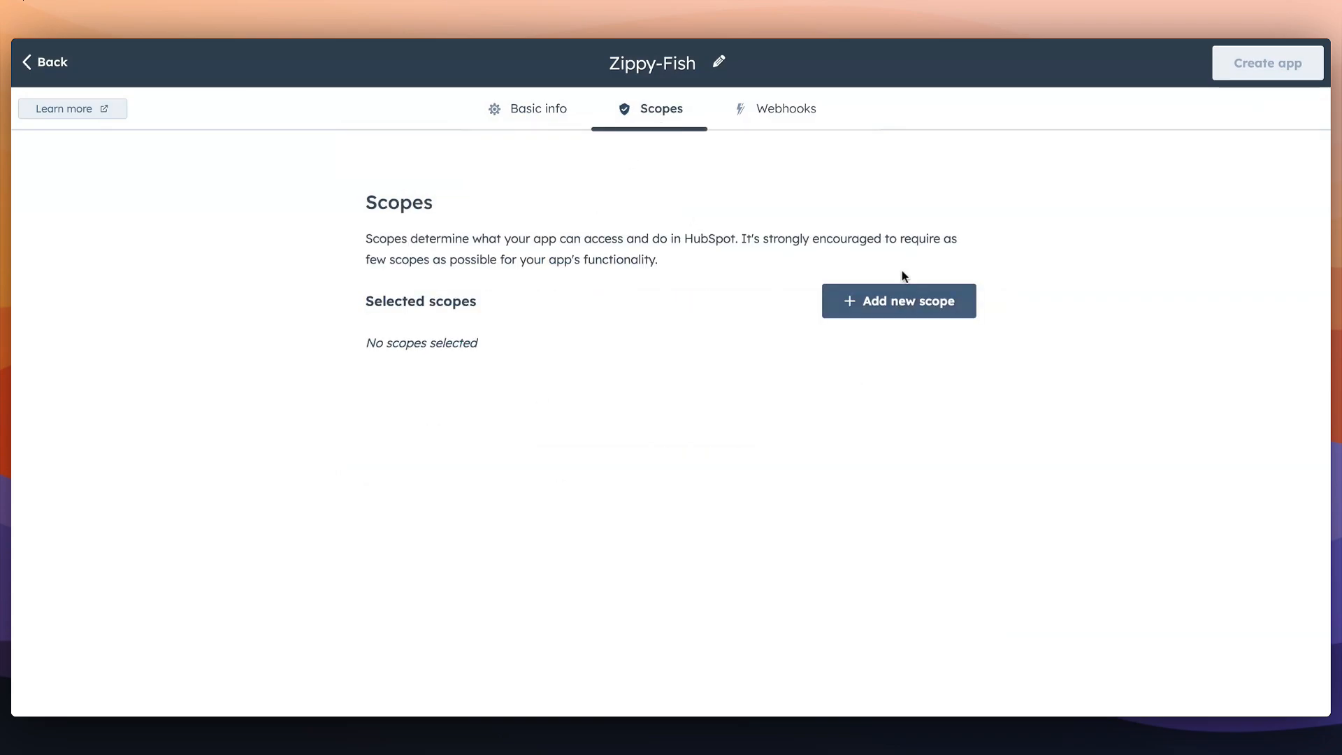
click(899, 306)
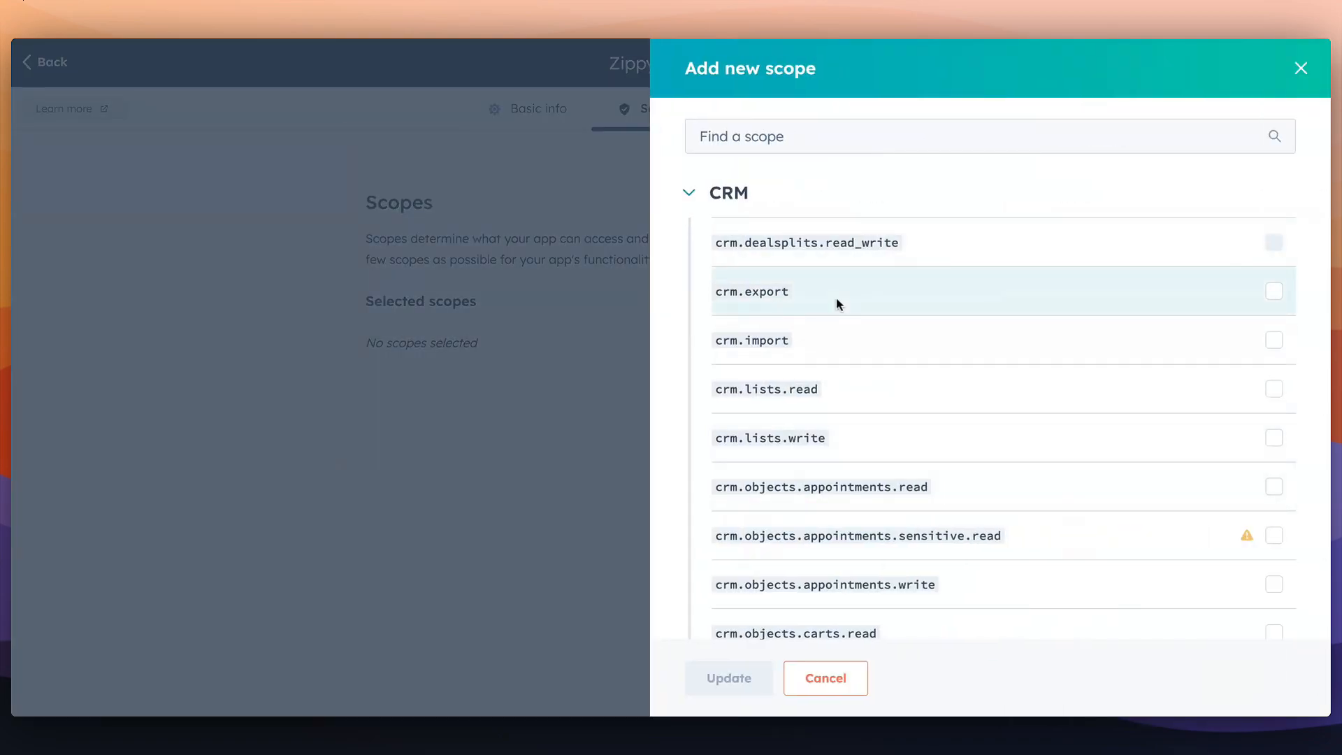
click(802, 134)
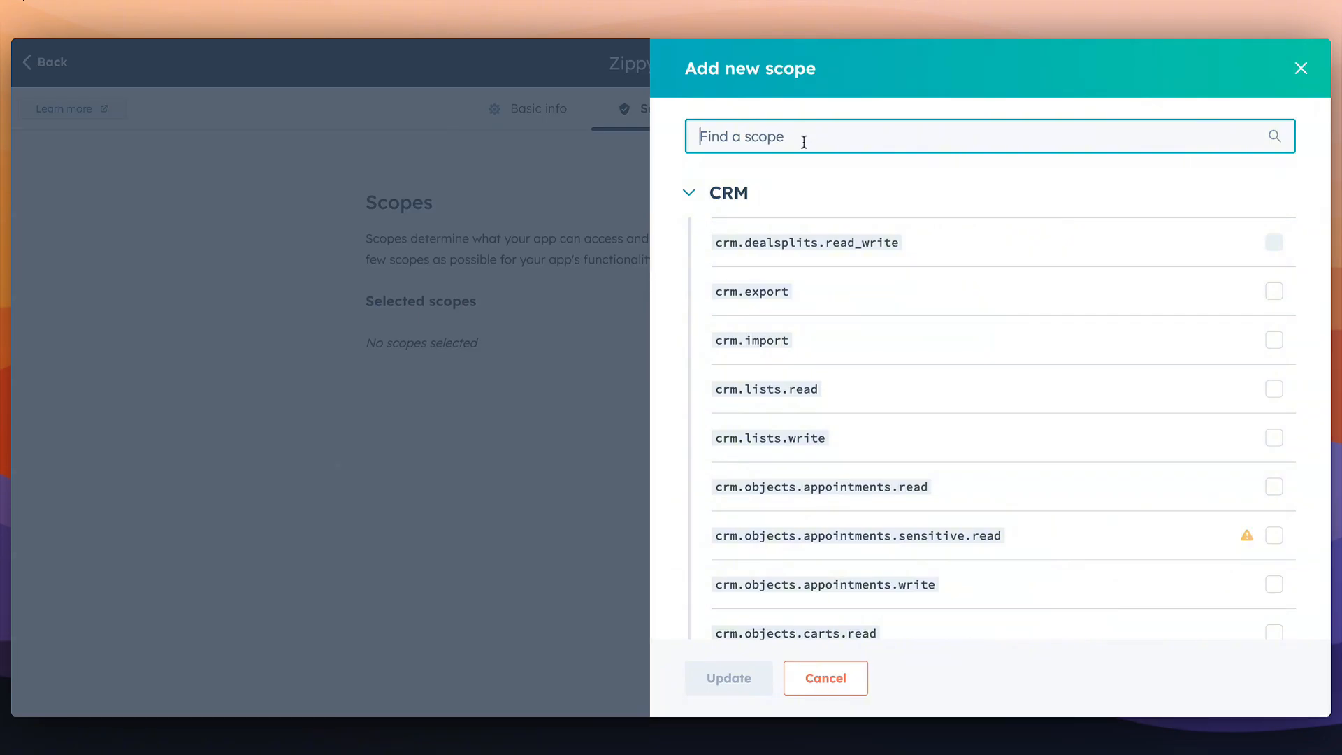
text(contact)
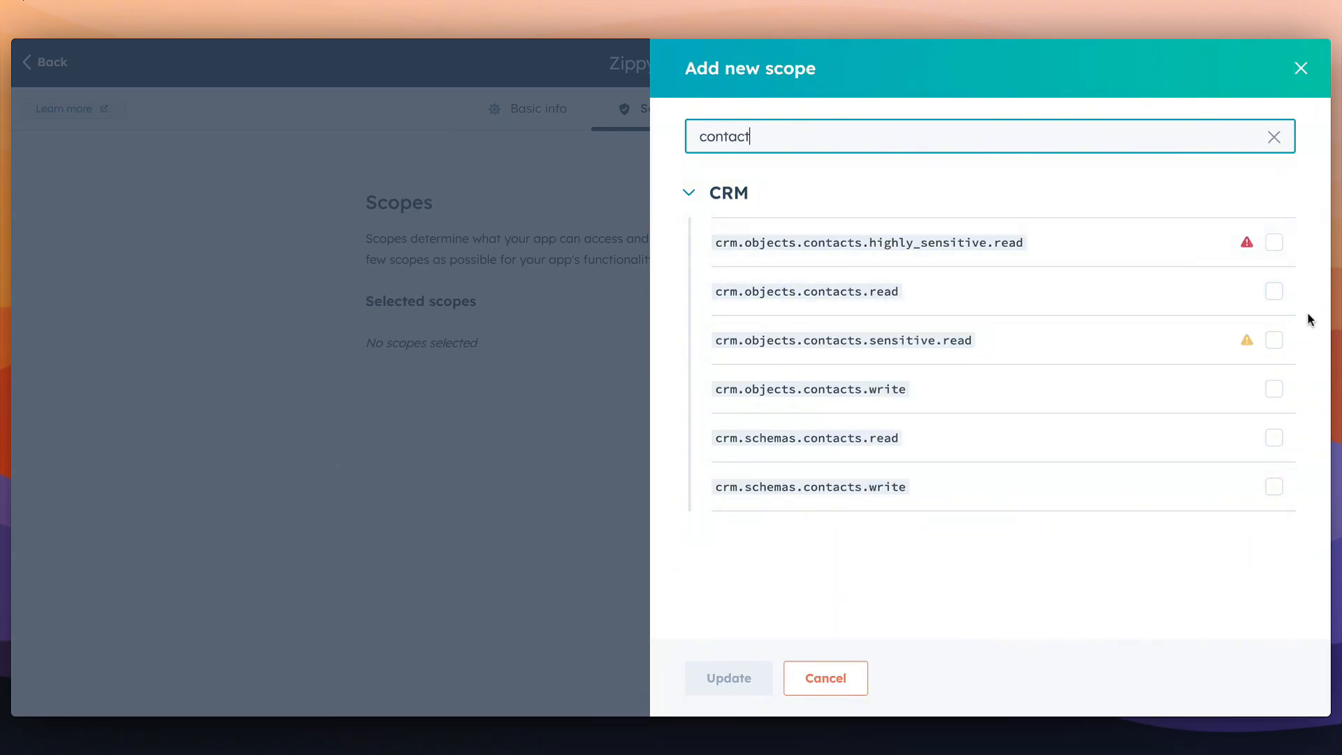
click(603, 379)
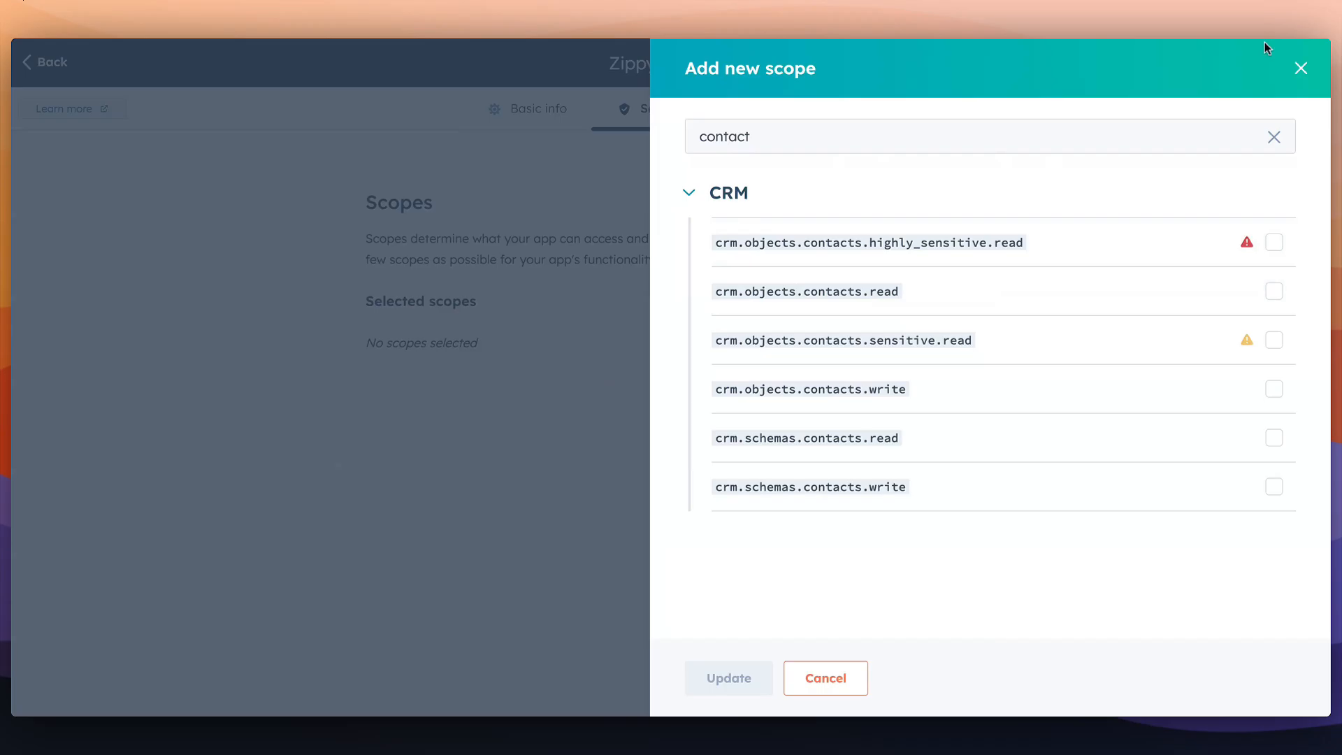
click(1301, 68)
Set the private app's webhook target URL to asdasddsa.com.
click(772, 108)
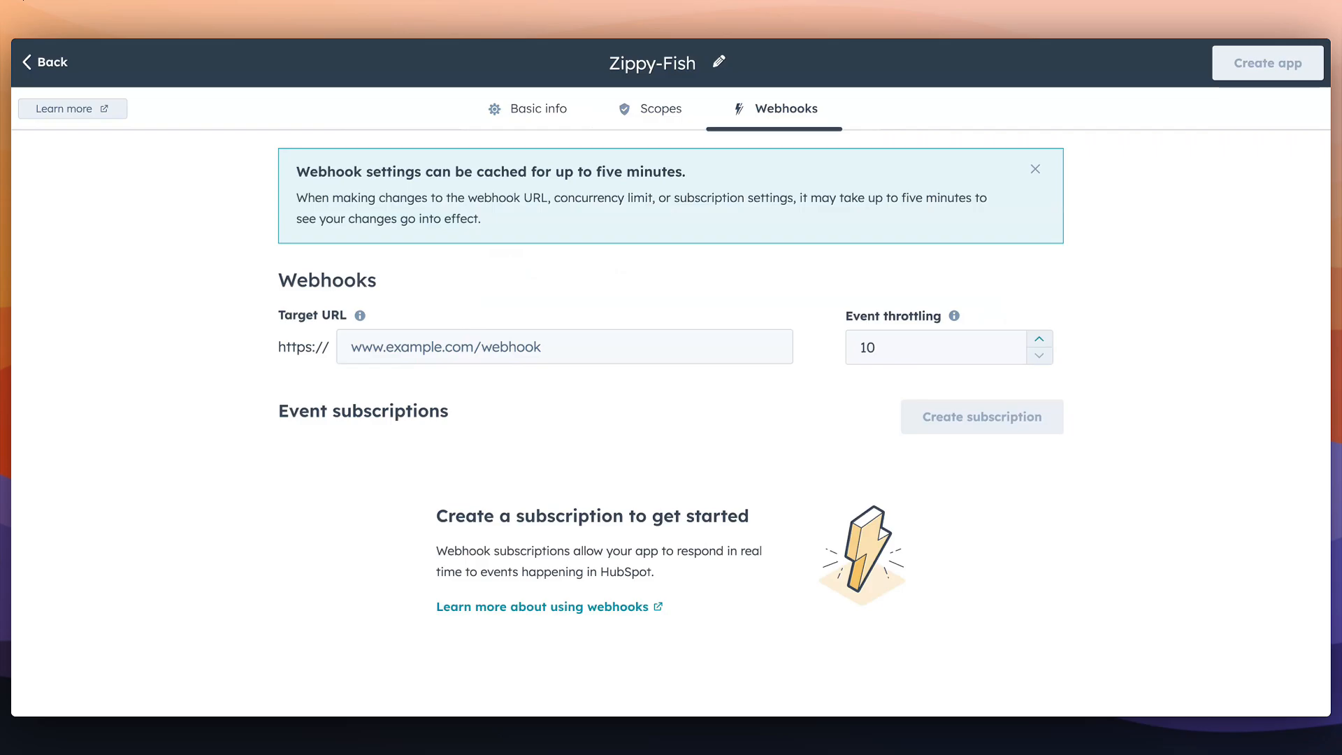
click(645, 342)
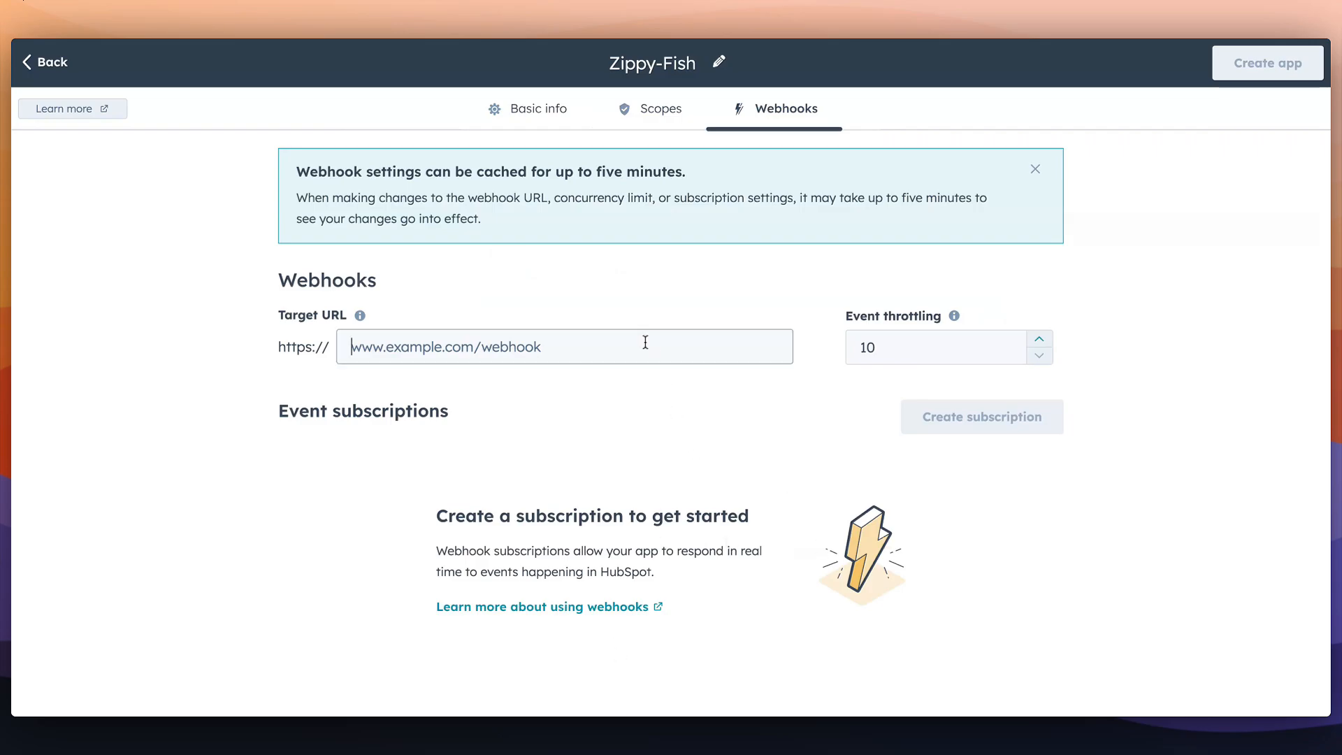
text(asdasddsa.com)
Configure a webhook subscription with expanded object support for the Created event on Call objects, and leave the app draft without saving.
click(943, 428)
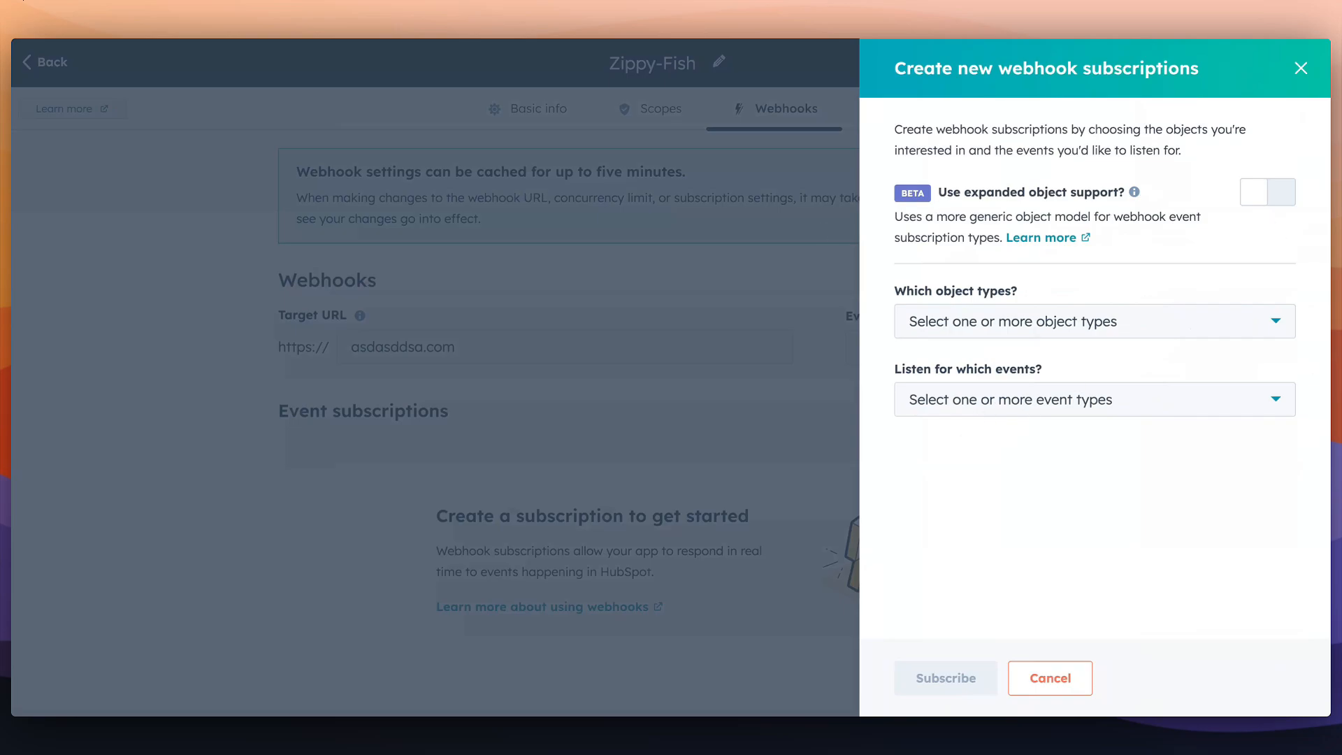
click(1267, 192)
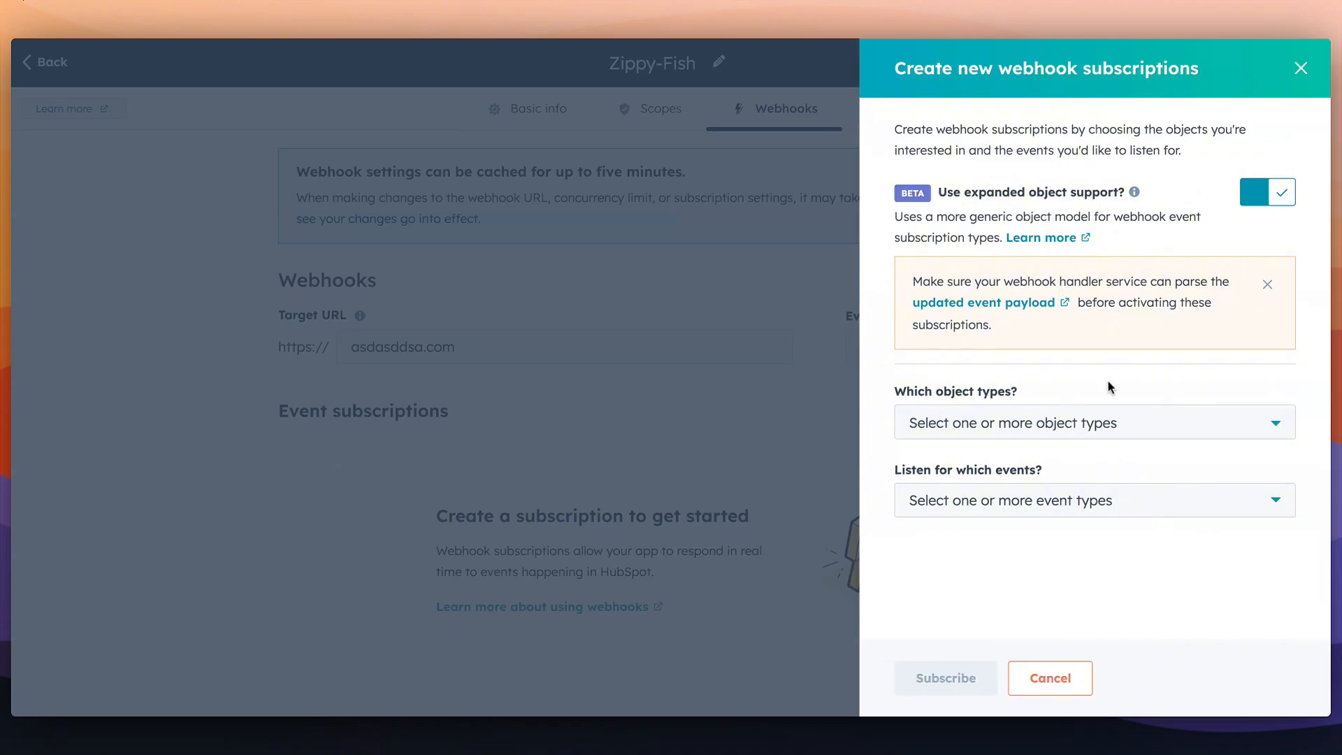
click(1111, 423)
text(call)
click(920, 467)
click(1014, 500)
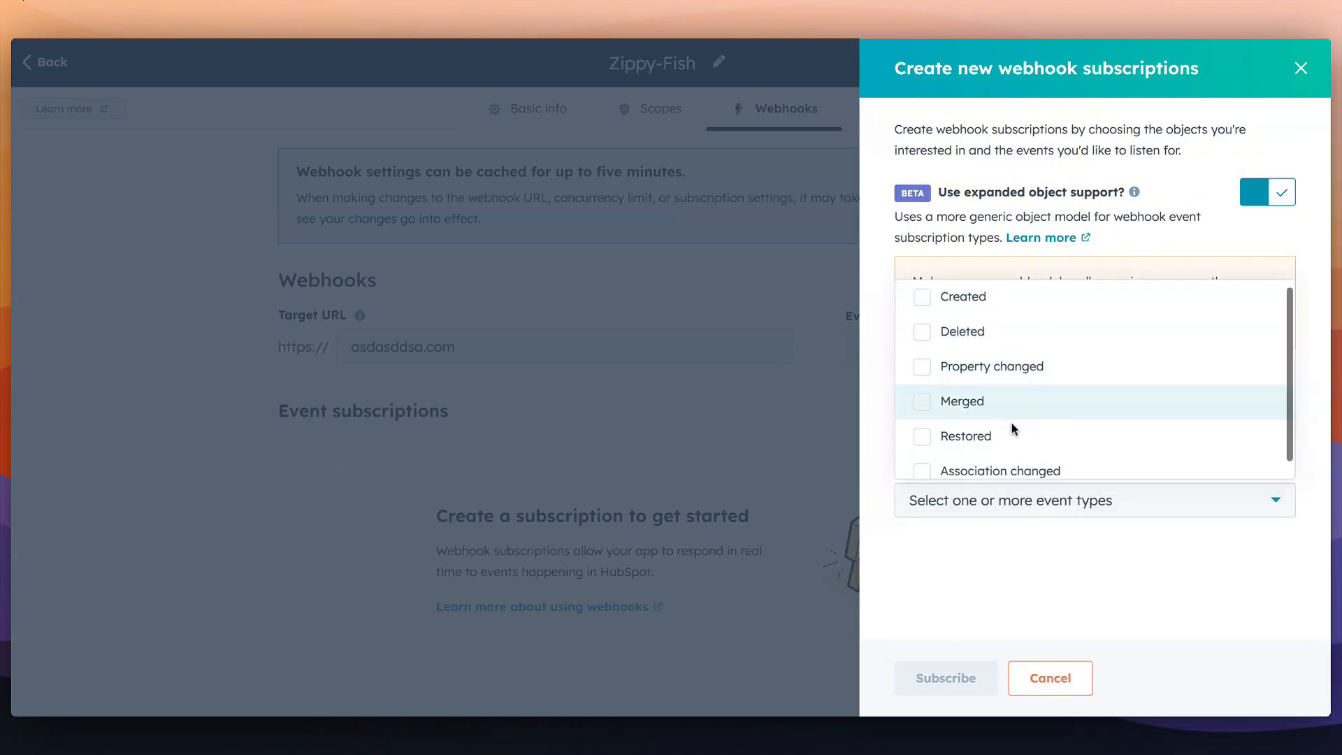
scroll(1012, 423, down, 1)
scroll(1048, 475, up, 1)
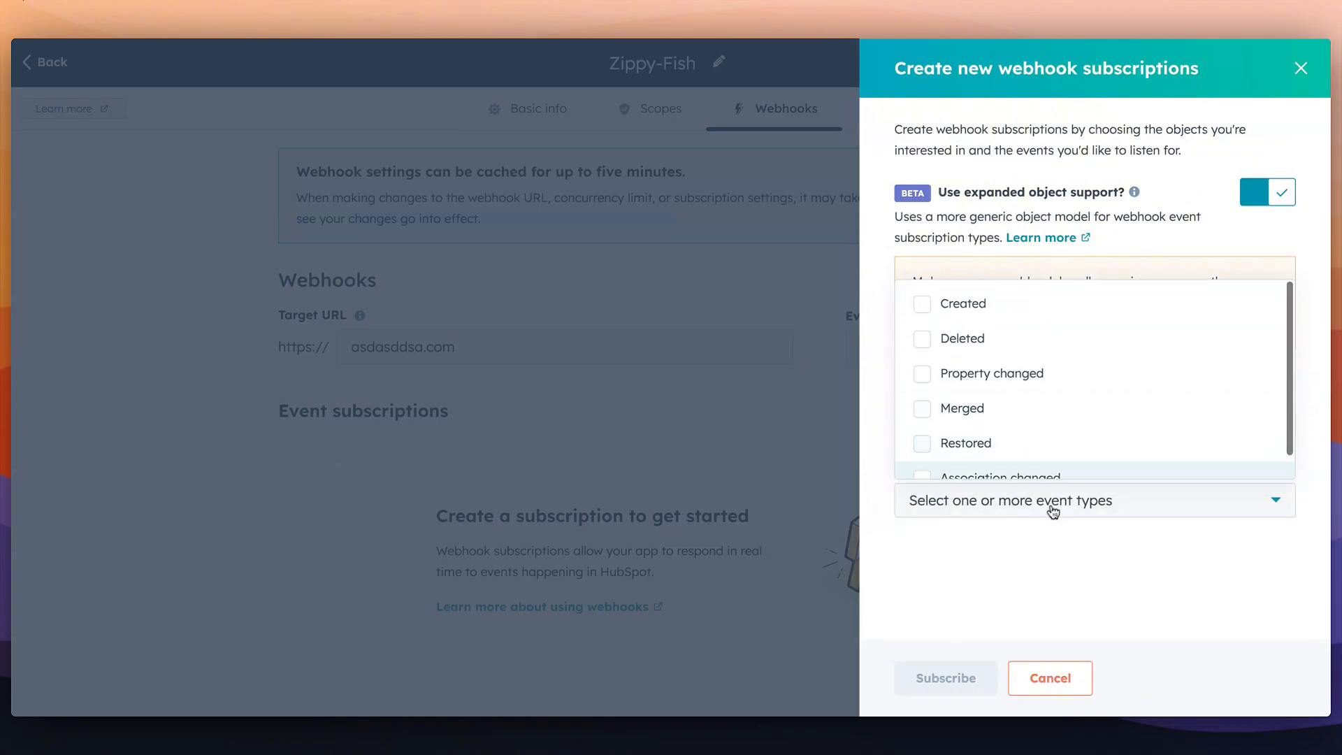
click(1011, 316)
scroll(971, 575, down, 1)
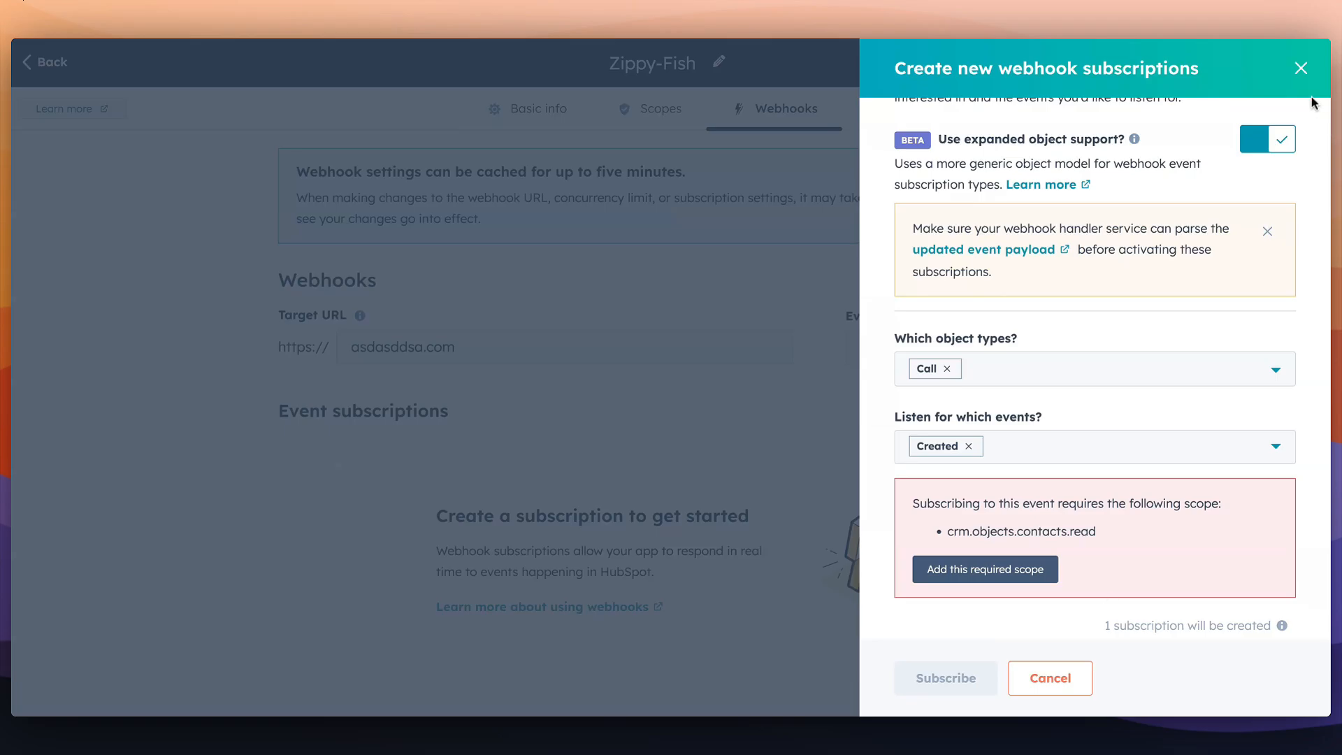
click(1301, 68)
click(35, 70)
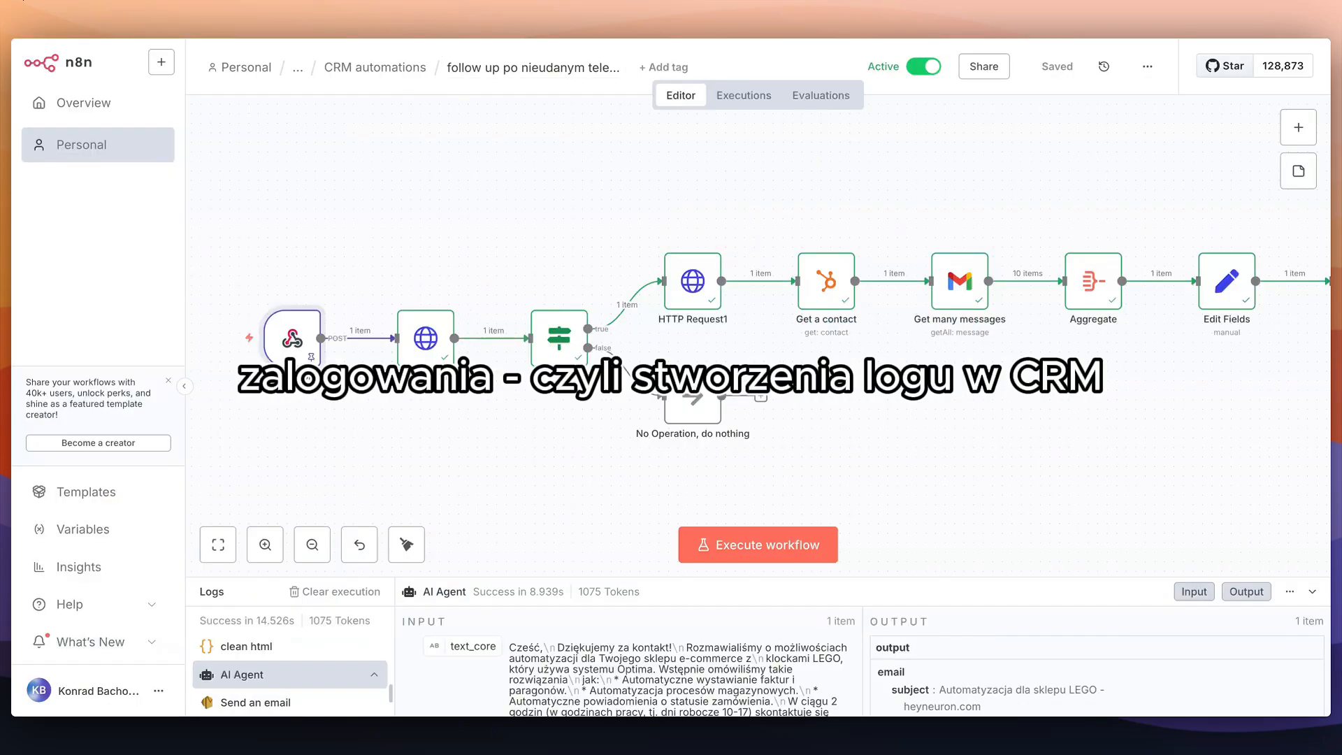
In the n8n workflow, examine the HTTP Request node's call details request and the If node's call disposition conditions.
double_click(422, 358)
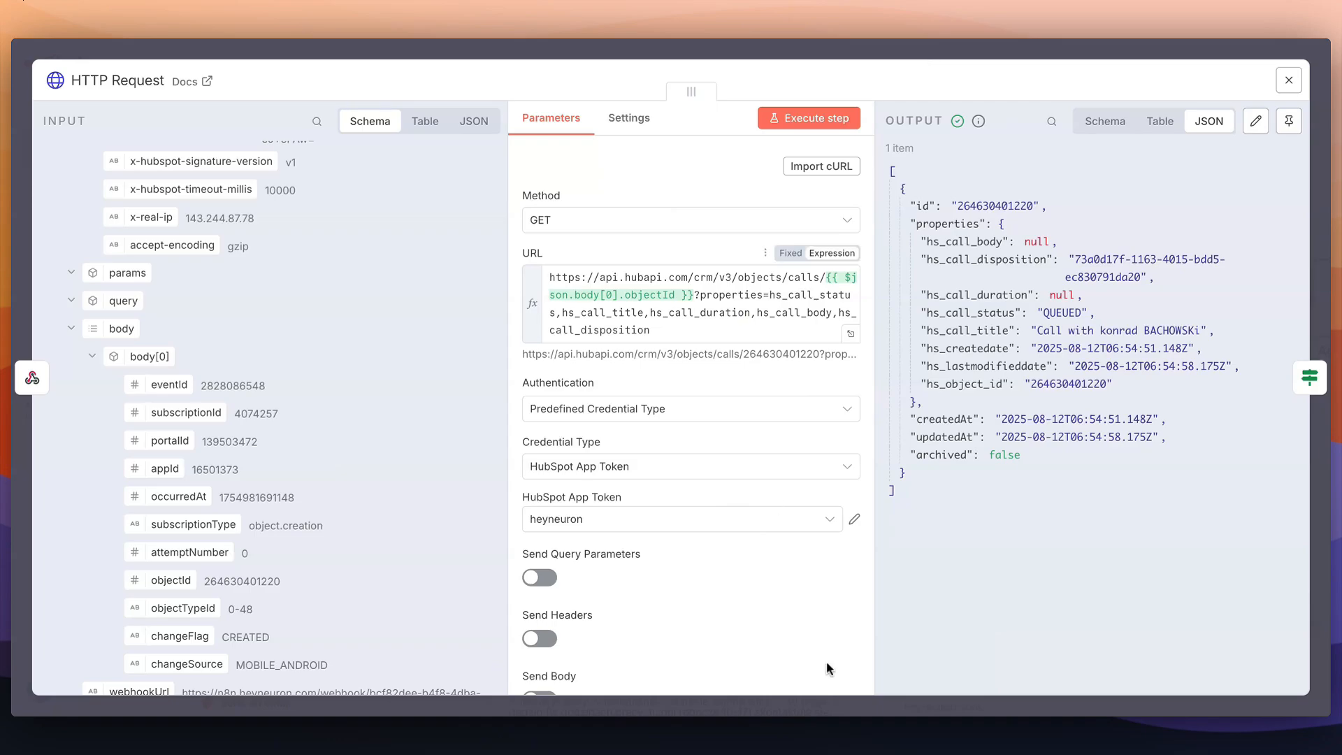
click(916, 46)
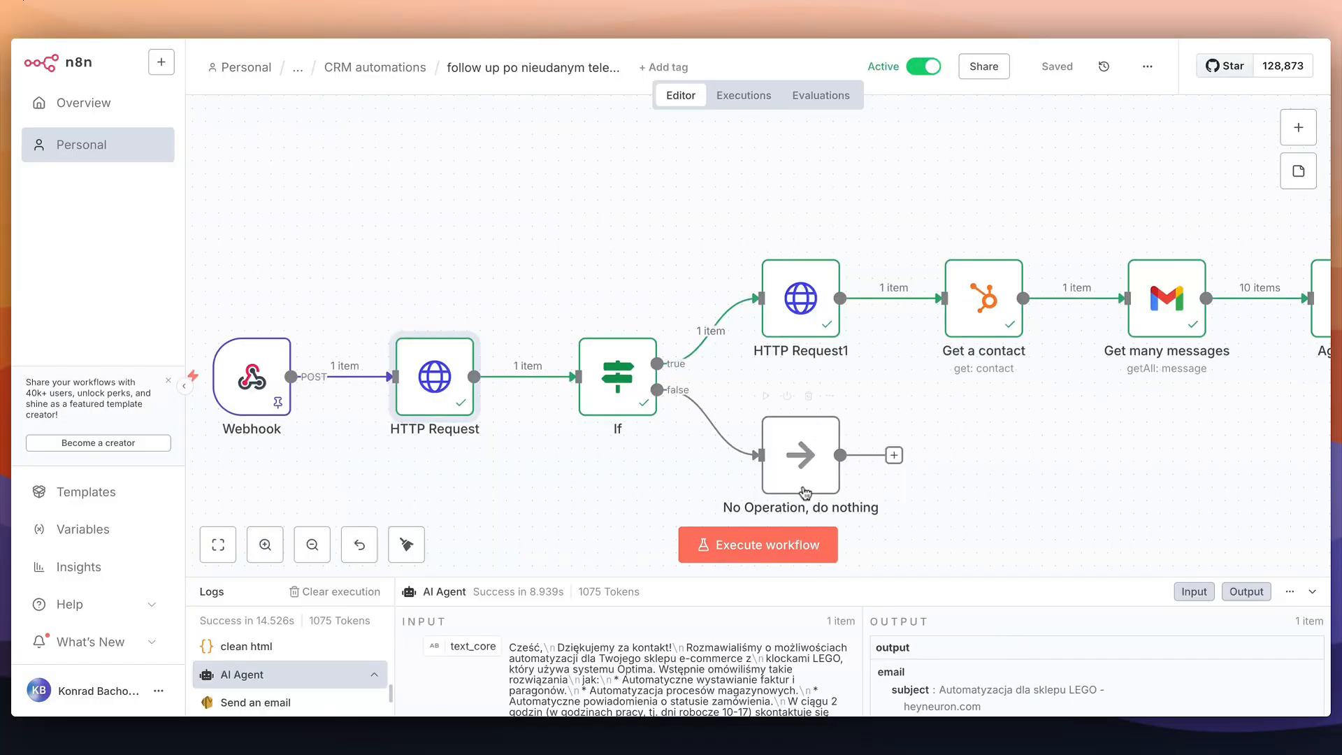
double_click(596, 406)
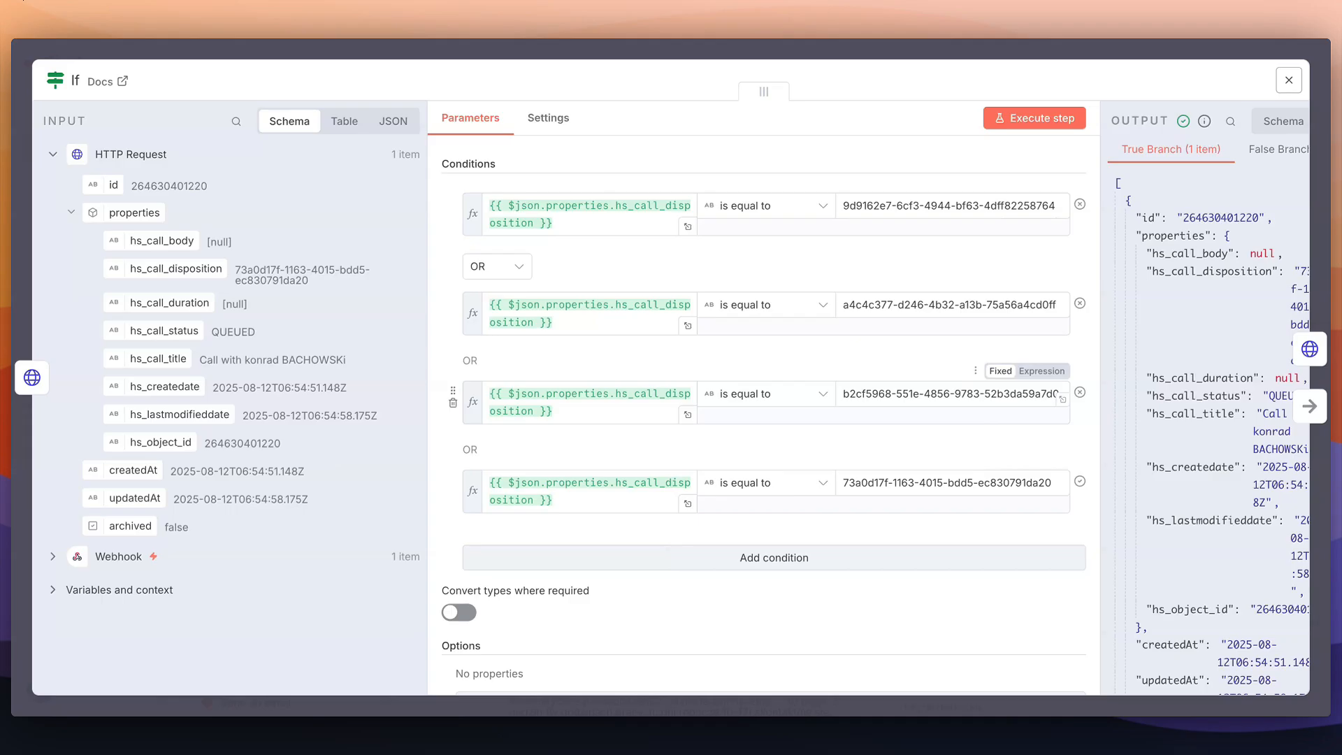
key(Escape)
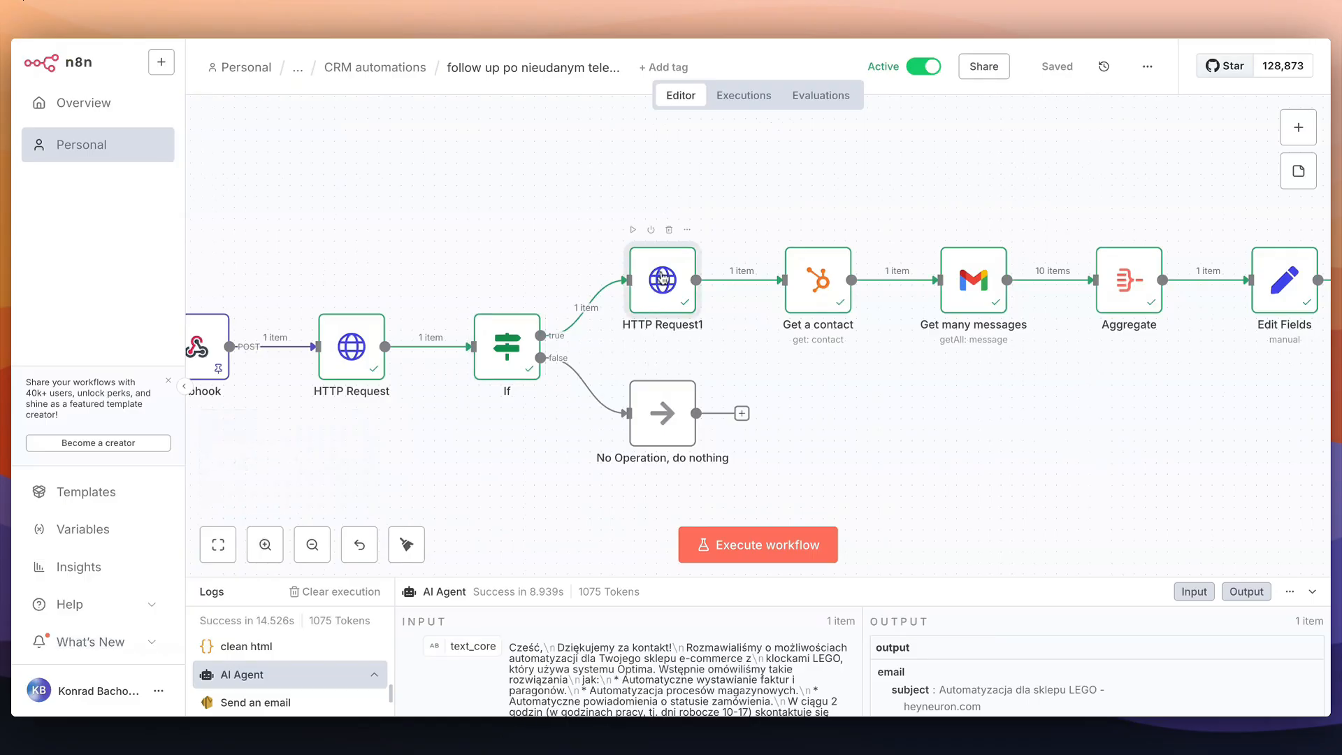
Examine the HTTP Request1 node's GET request for the call's associated contacts, including its authentication and options.
double_click(662, 279)
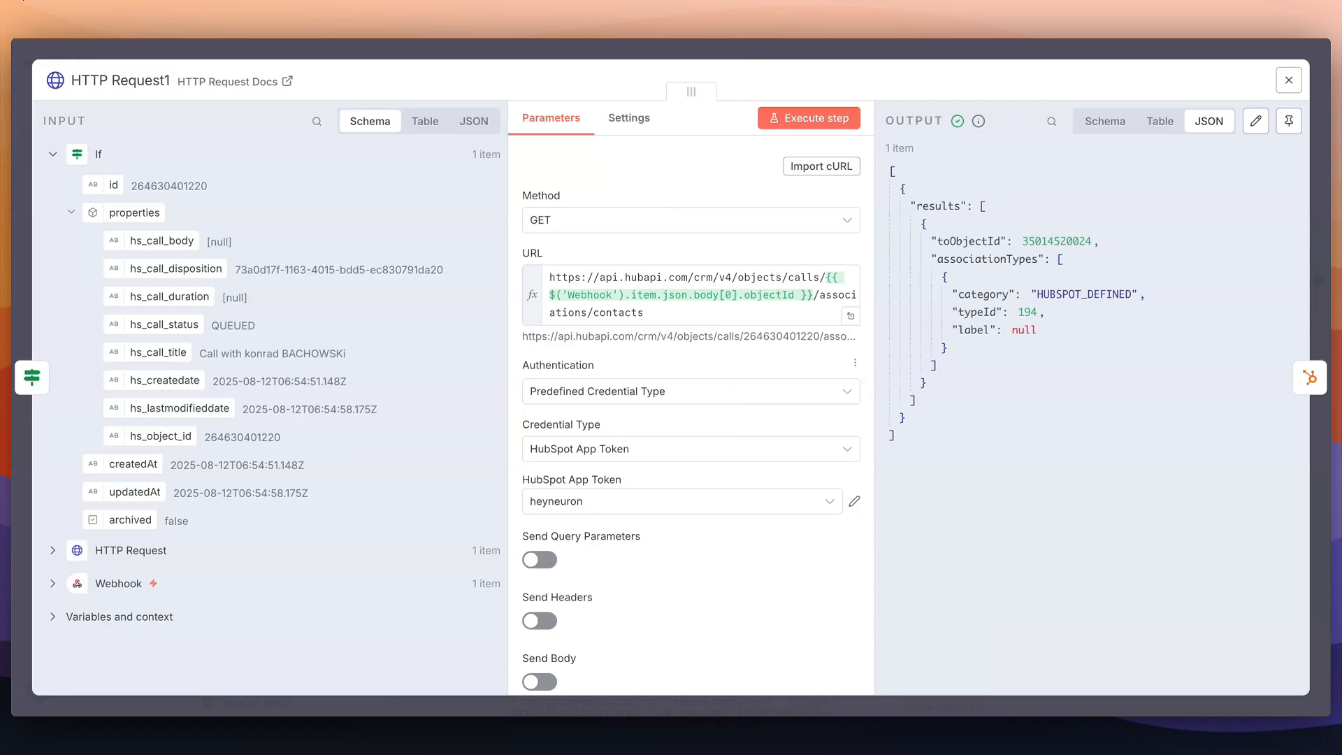
scroll(699, 413, down, 1)
scroll(699, 412, up, 1)
scroll(691, 413, down, 5)
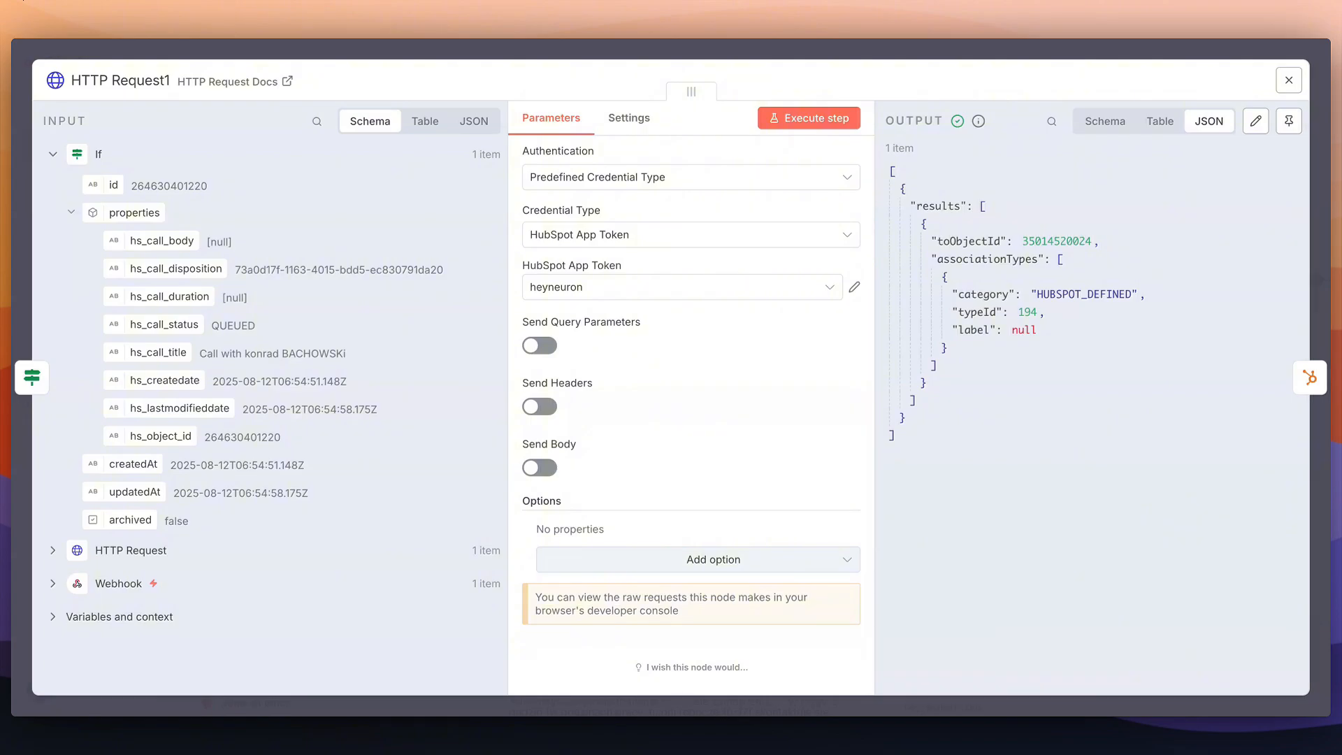
Examine the Get a contact node's lookup by ID and the Get many messages node's Gmail limit and recipient search filter.
click(964, 54)
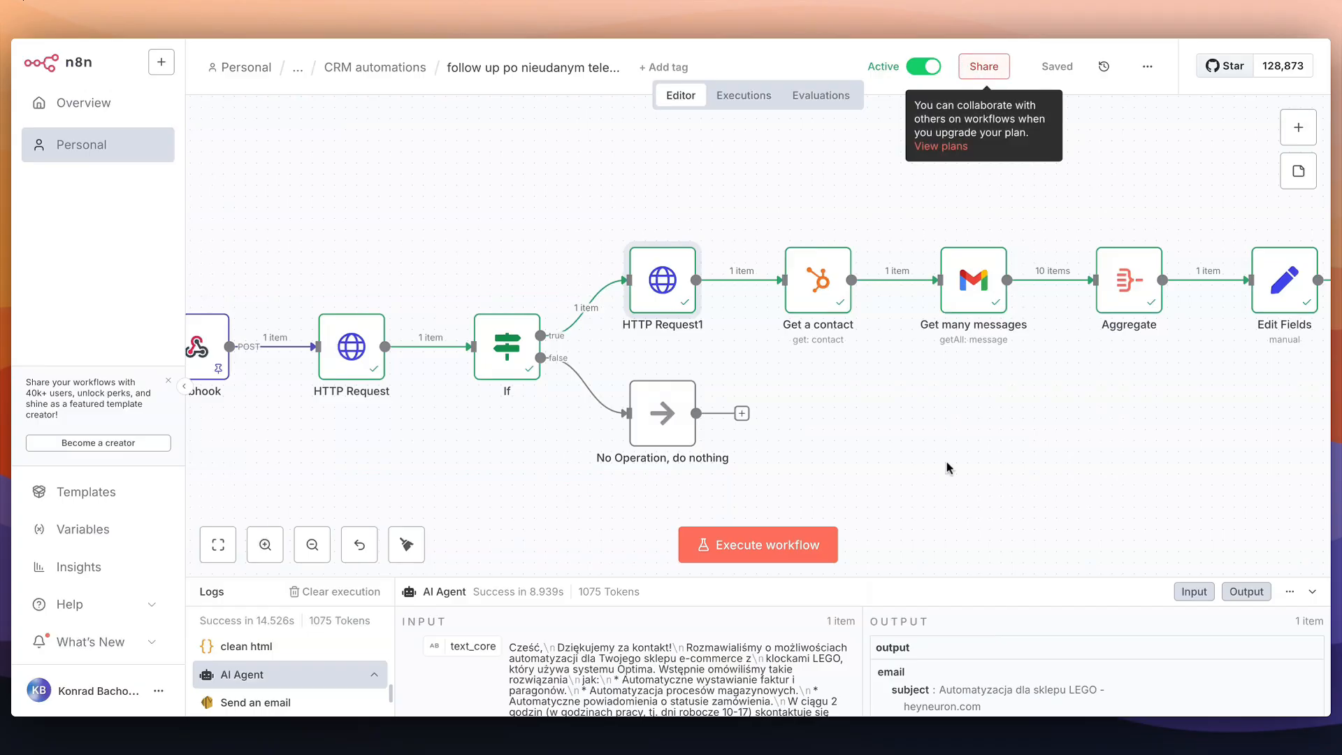
double_click(804, 293)
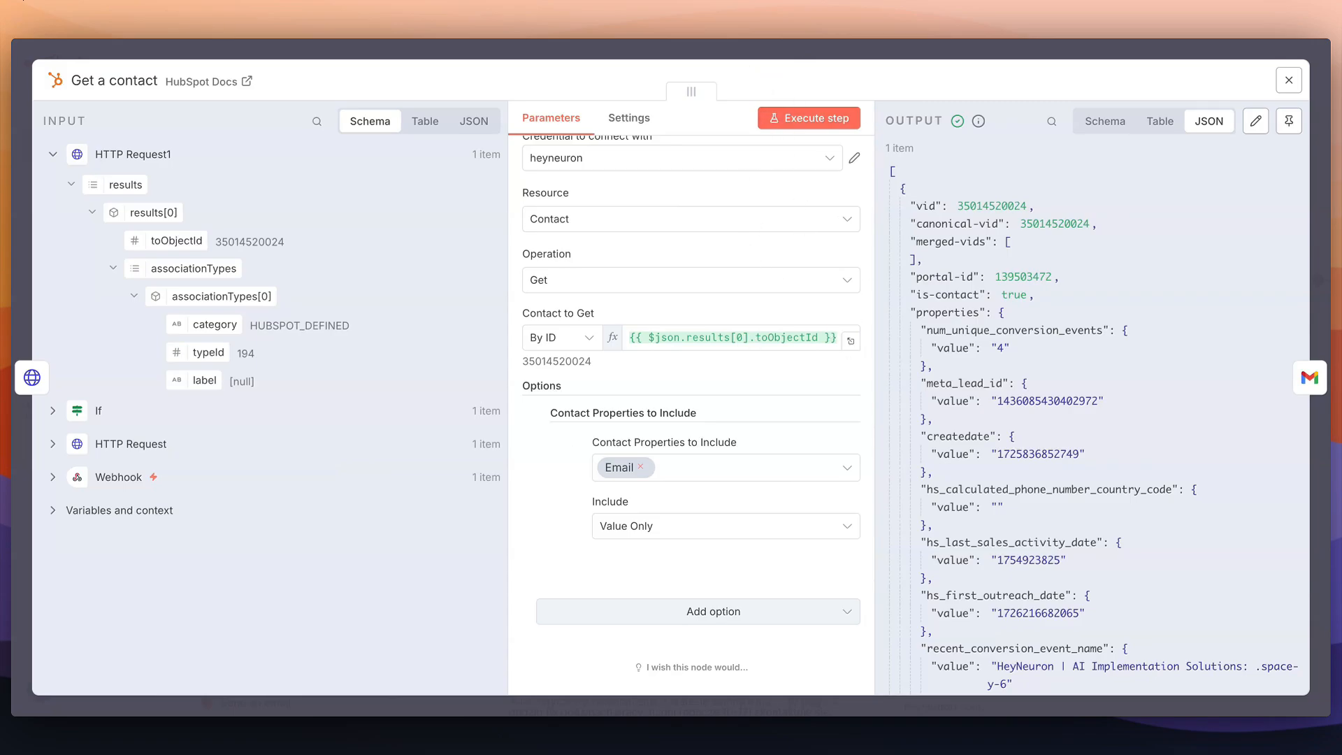
key(Escape)
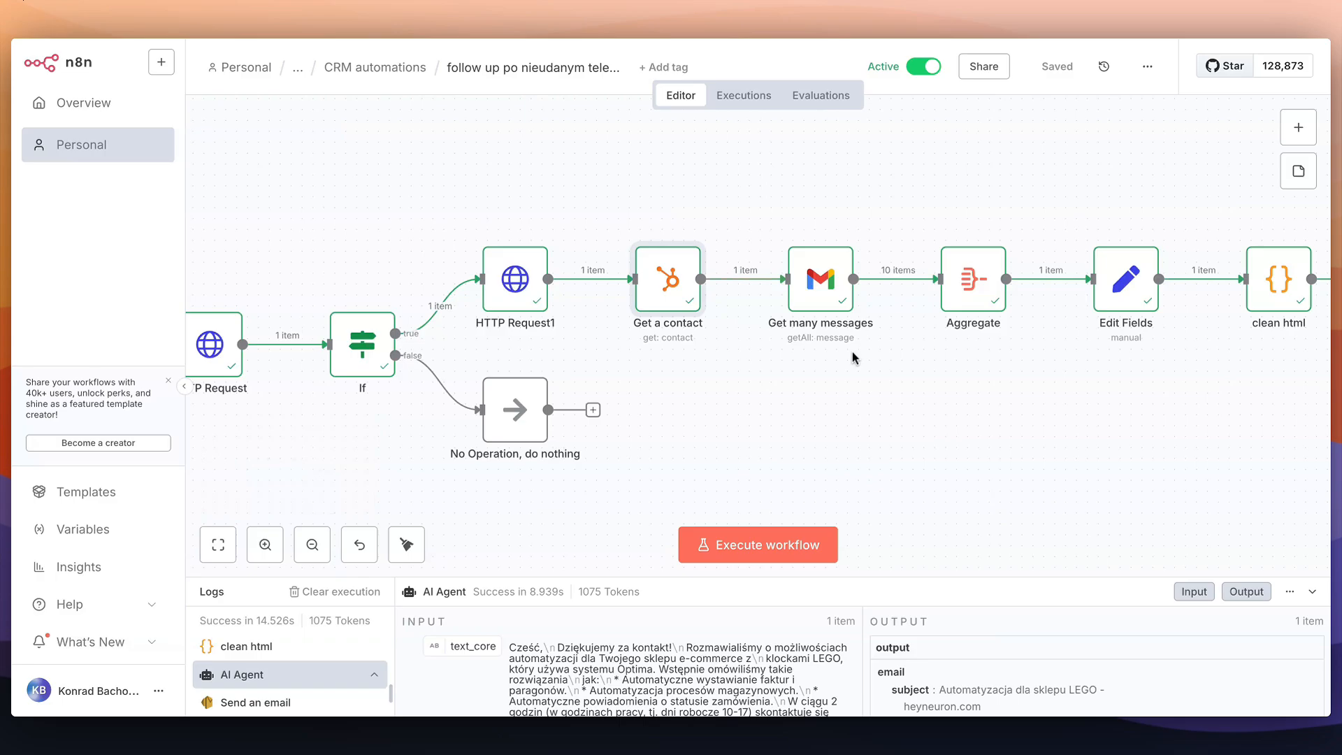
double_click(821, 287)
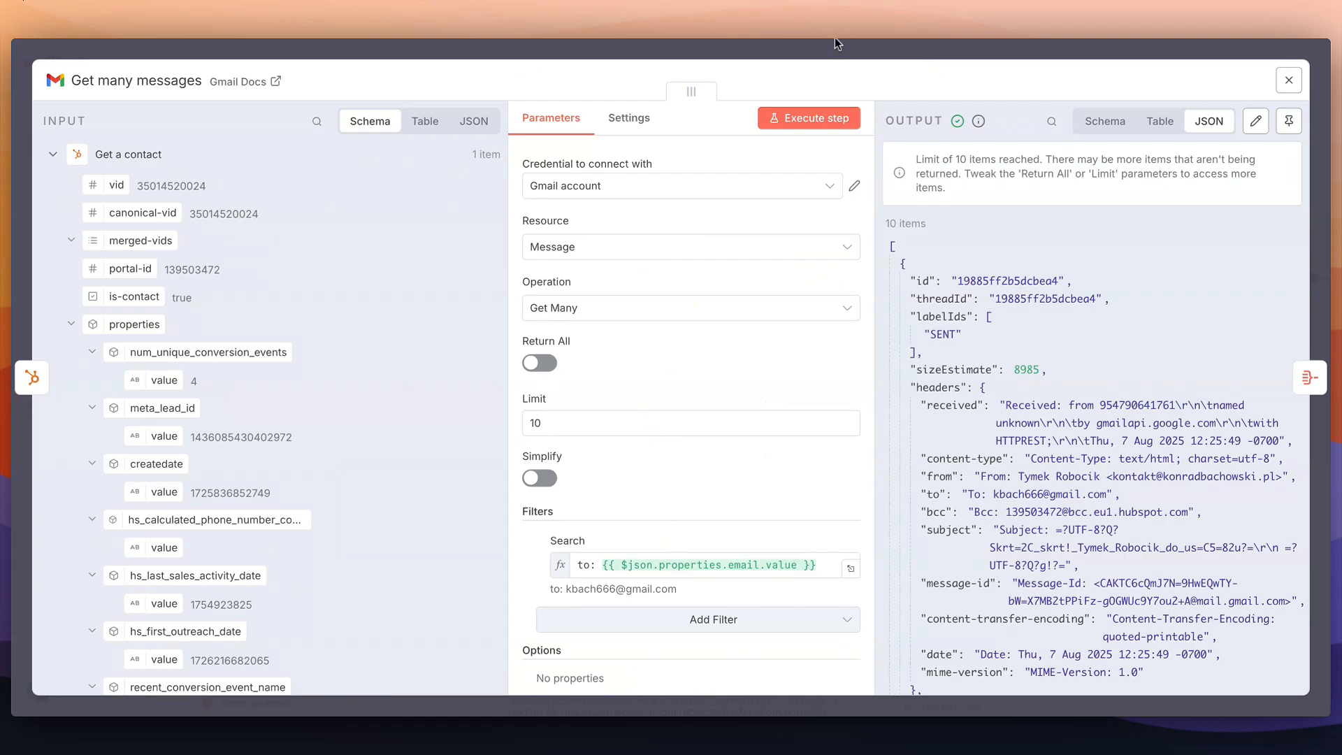
key(Escape)
Examine how the Aggregate node collects the text field and how the Edit Fields node joins the messages into mergedtext.
scroll(804, 441, right, 5)
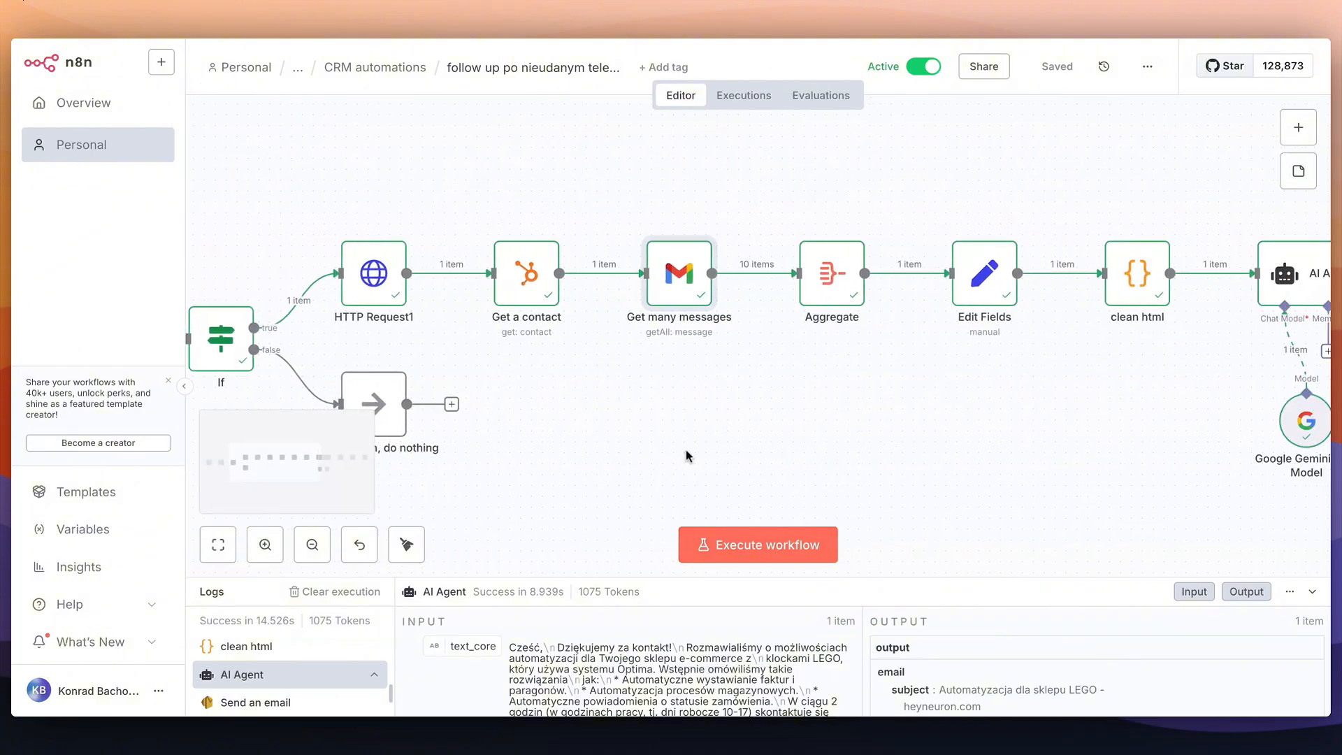
double_click(797, 290)
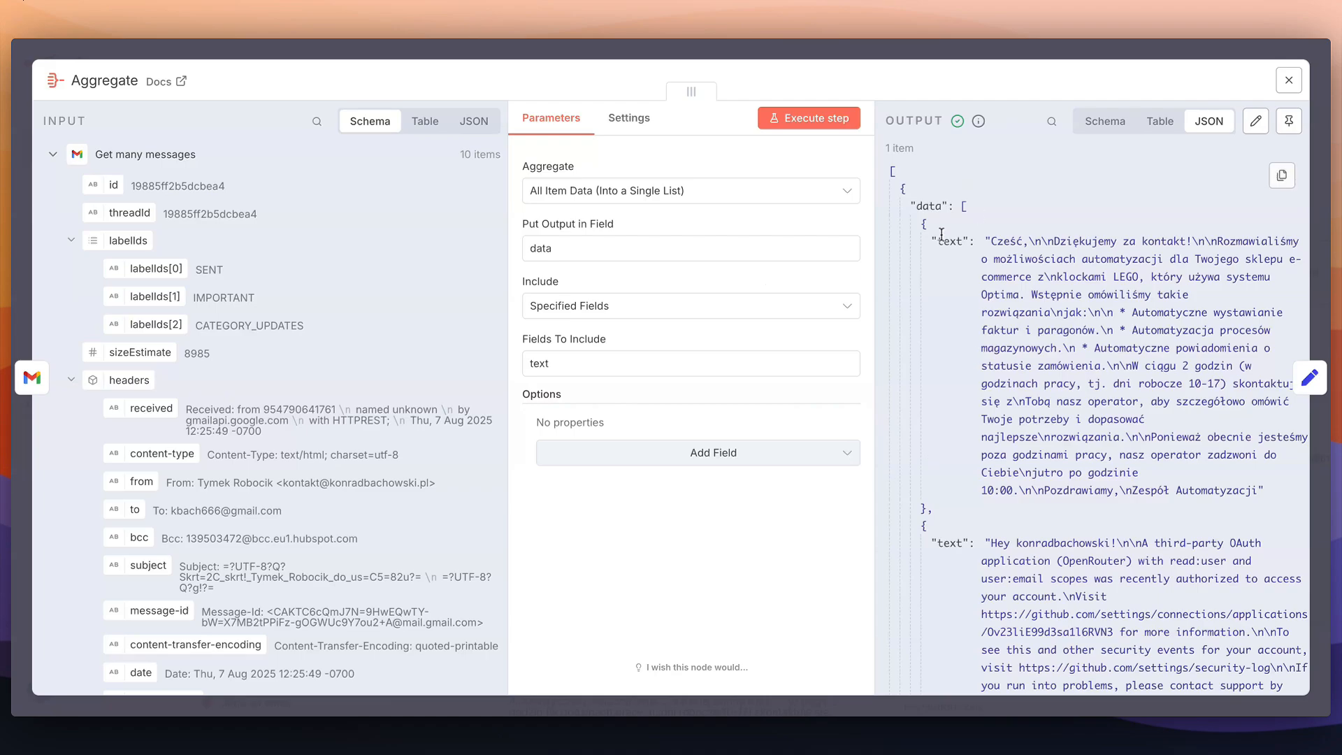
scroll(1015, 482, down, 10)
scroll(1015, 482, down, 10)
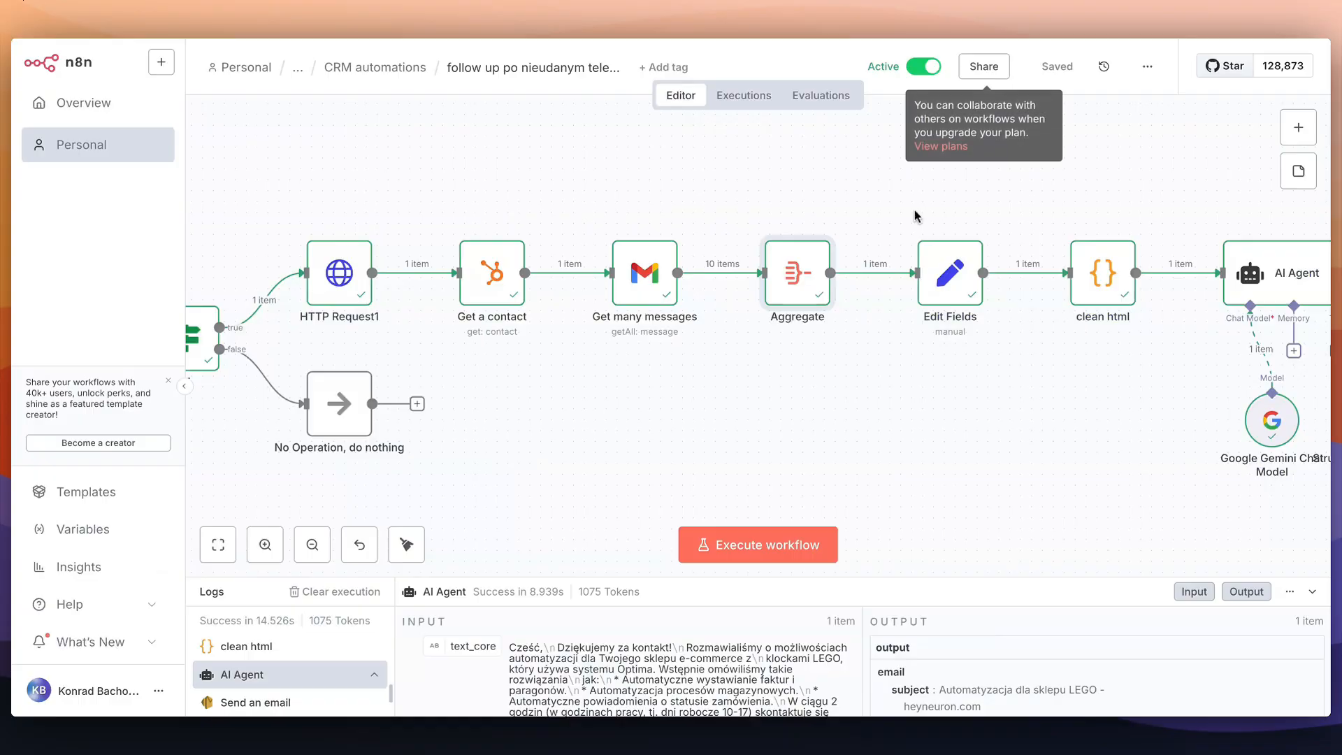
key(Escape)
double_click(964, 319)
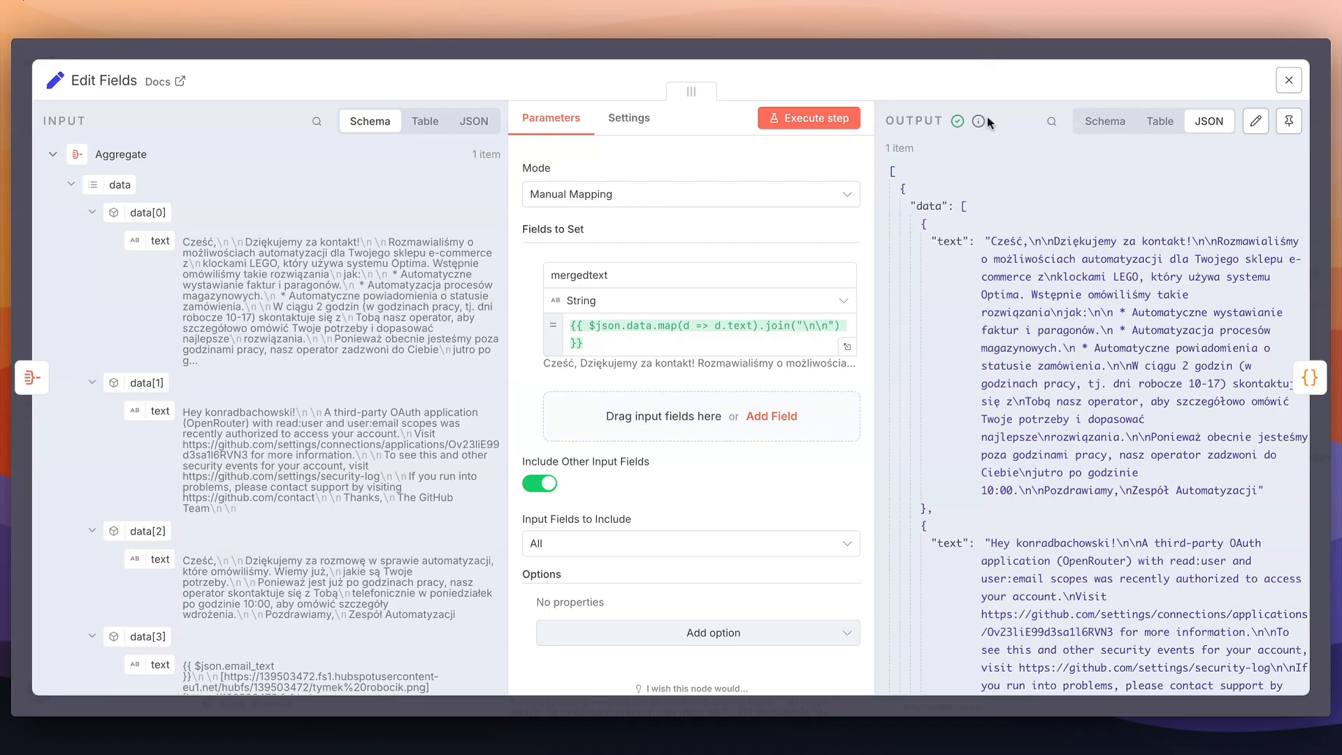
click(988, 48)
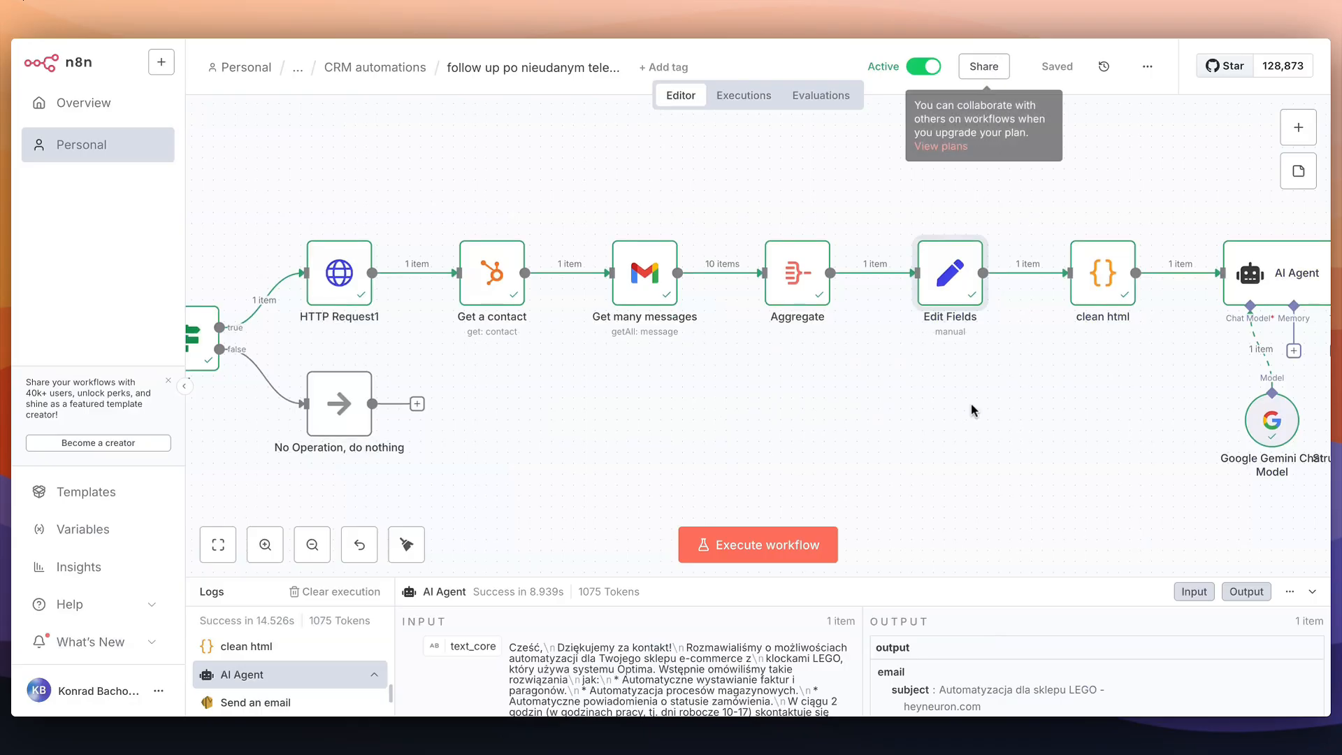
Read through the clean html node's JavaScript that strips HTML and cuts signatures from the merged email text.
double_click(1015, 269)
scroll(863, 410, up, 8)
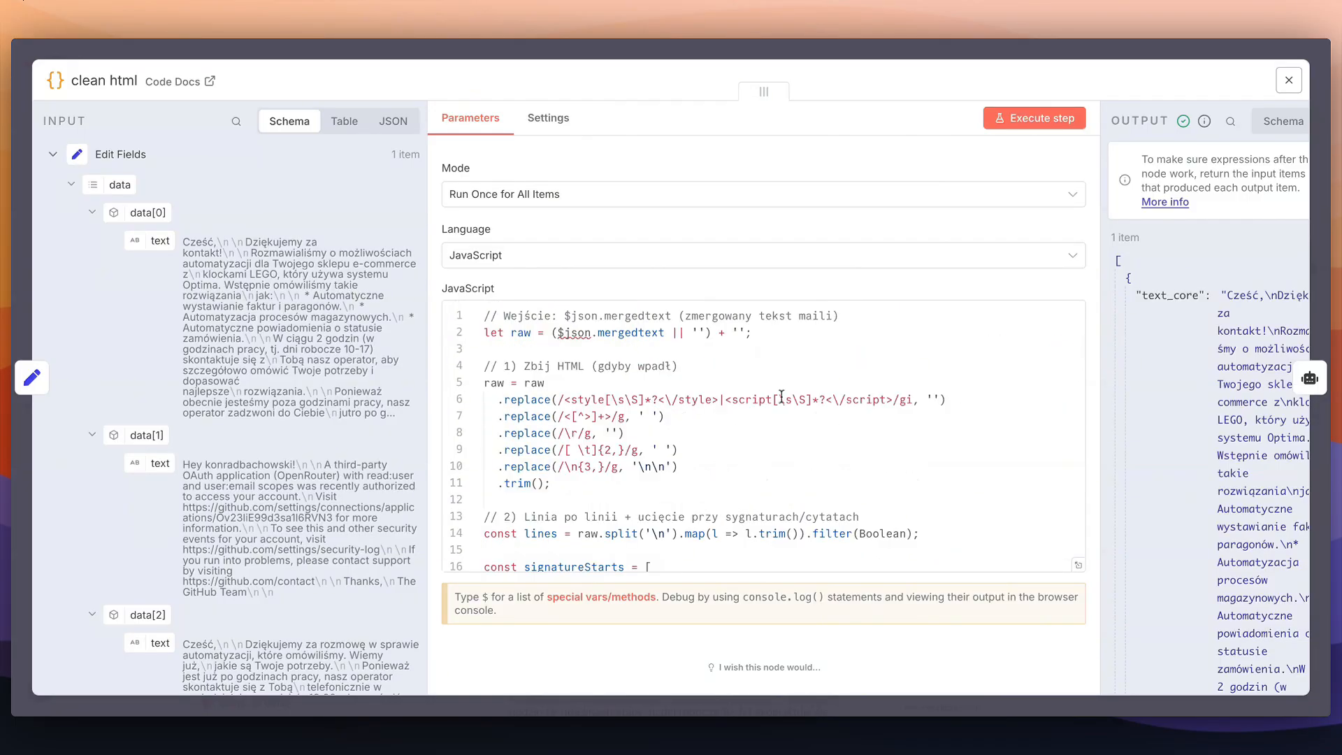
scroll(736, 392, down, 1)
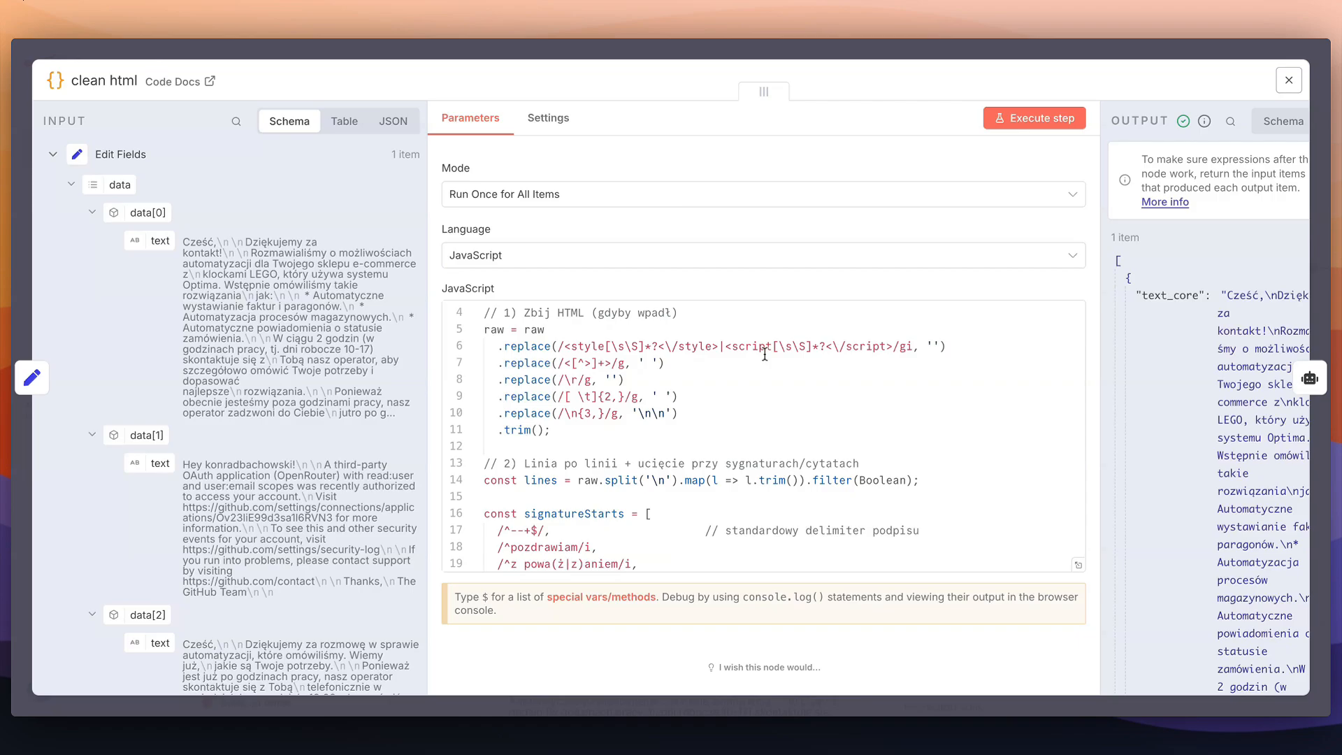
scroll(764, 354, down, 2)
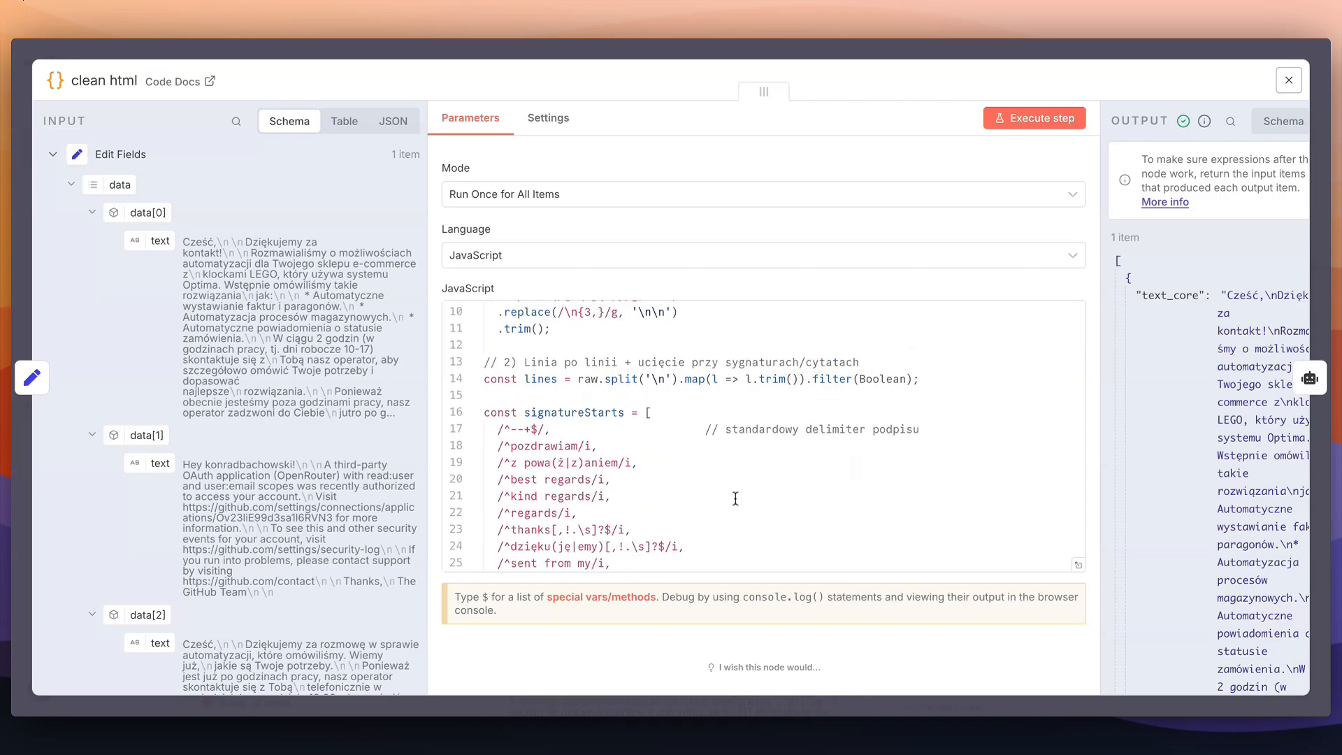
scroll(755, 483, down, 3)
key(Escape)
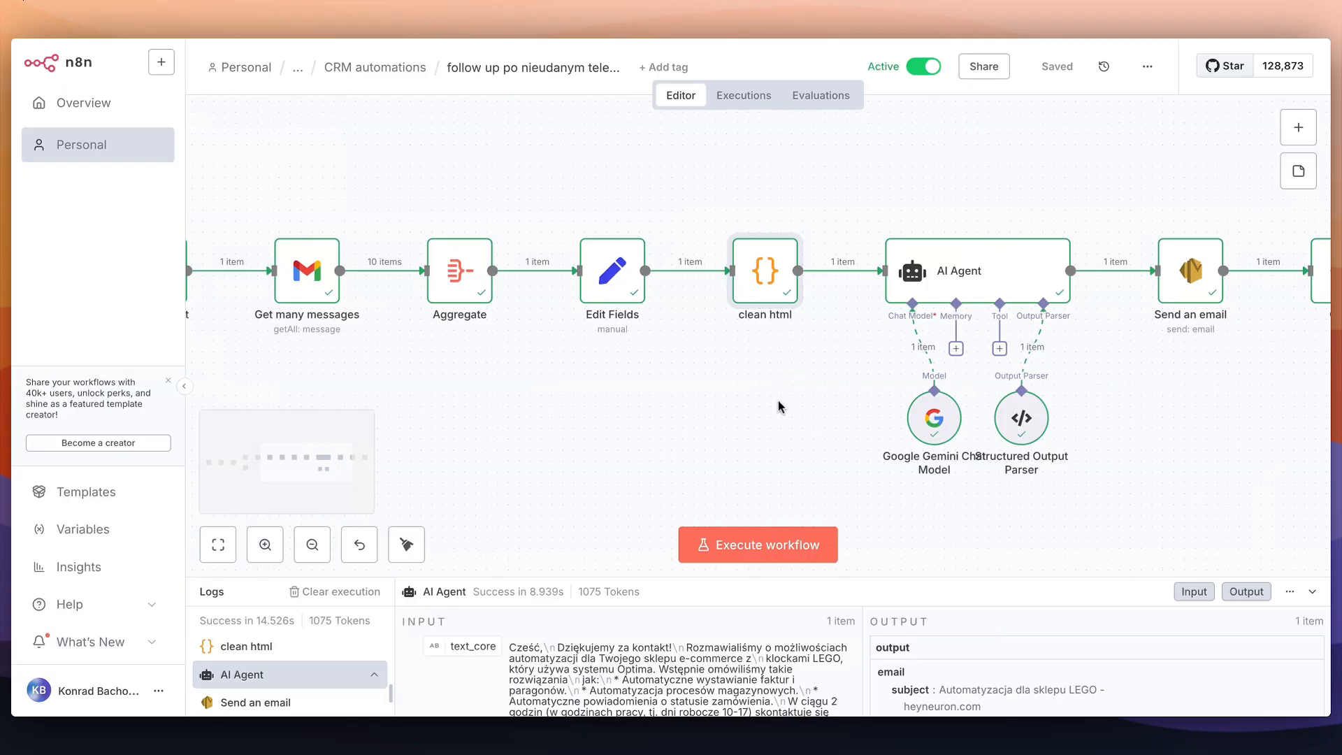
Examine the AI Agent node's user prompt, the full system message for the follow-up email and SMS, and its generated output.
scroll(631, 410, right, 2)
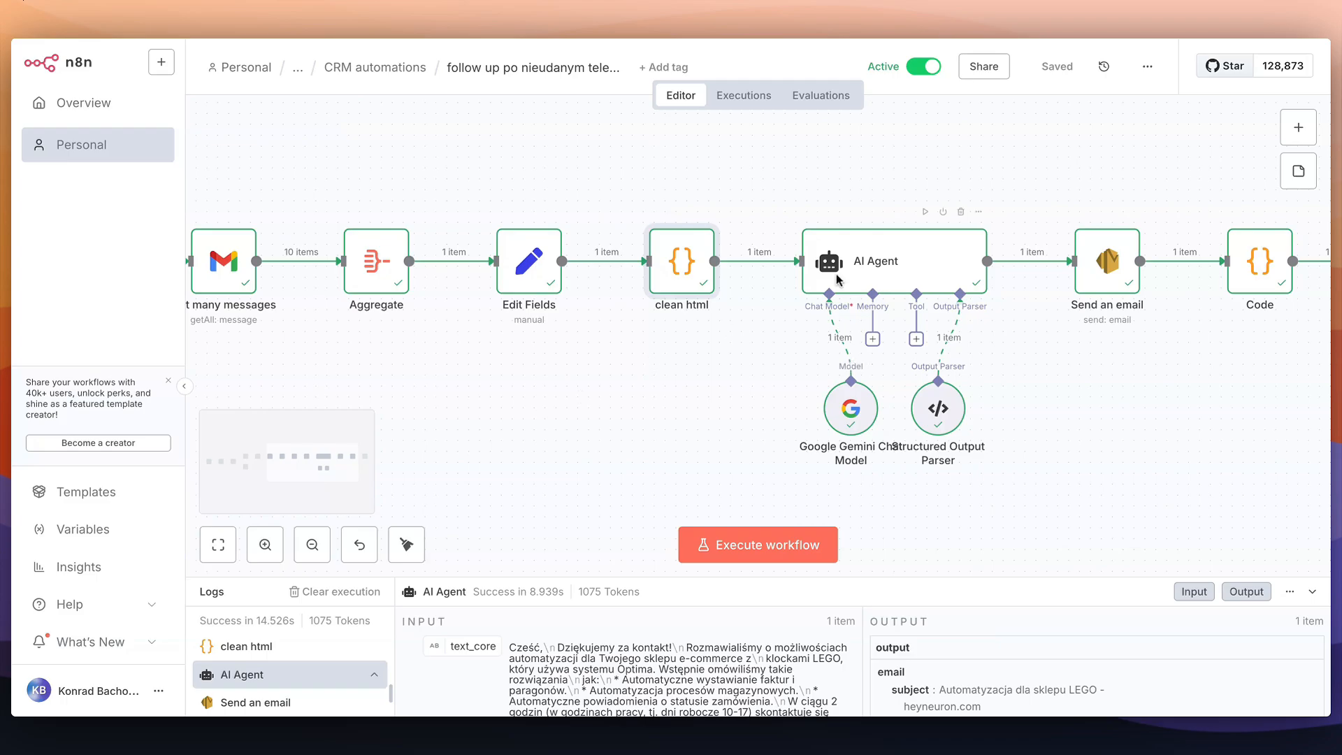
click(862, 275)
double_click(863, 275)
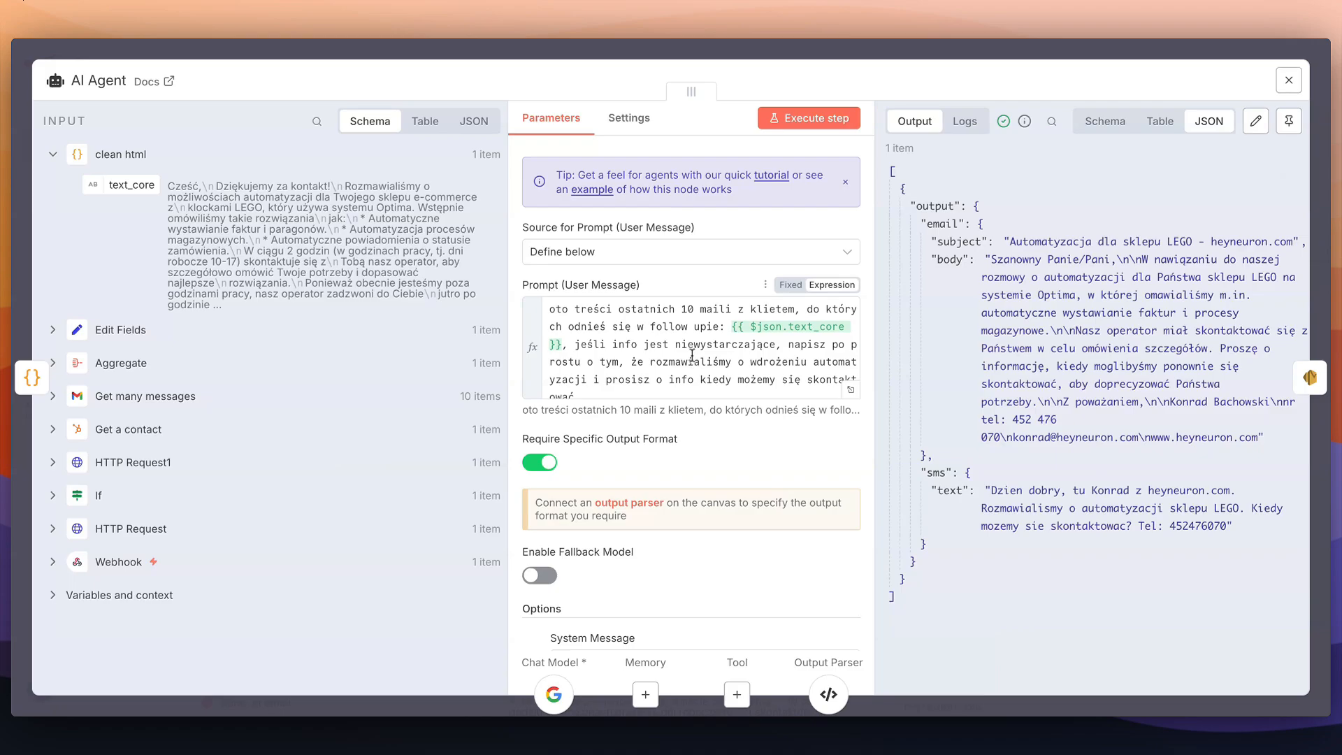
scroll(692, 360, down, 3)
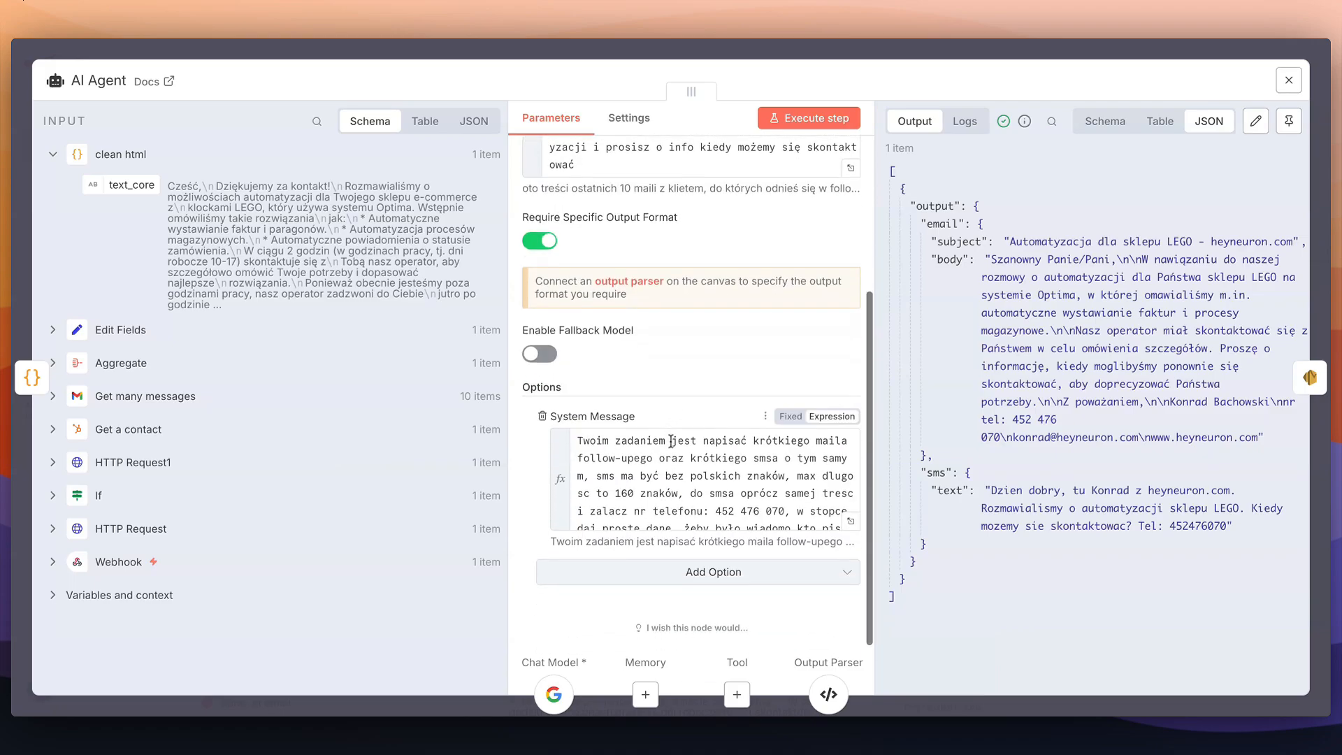
scroll(690, 469, down, 1)
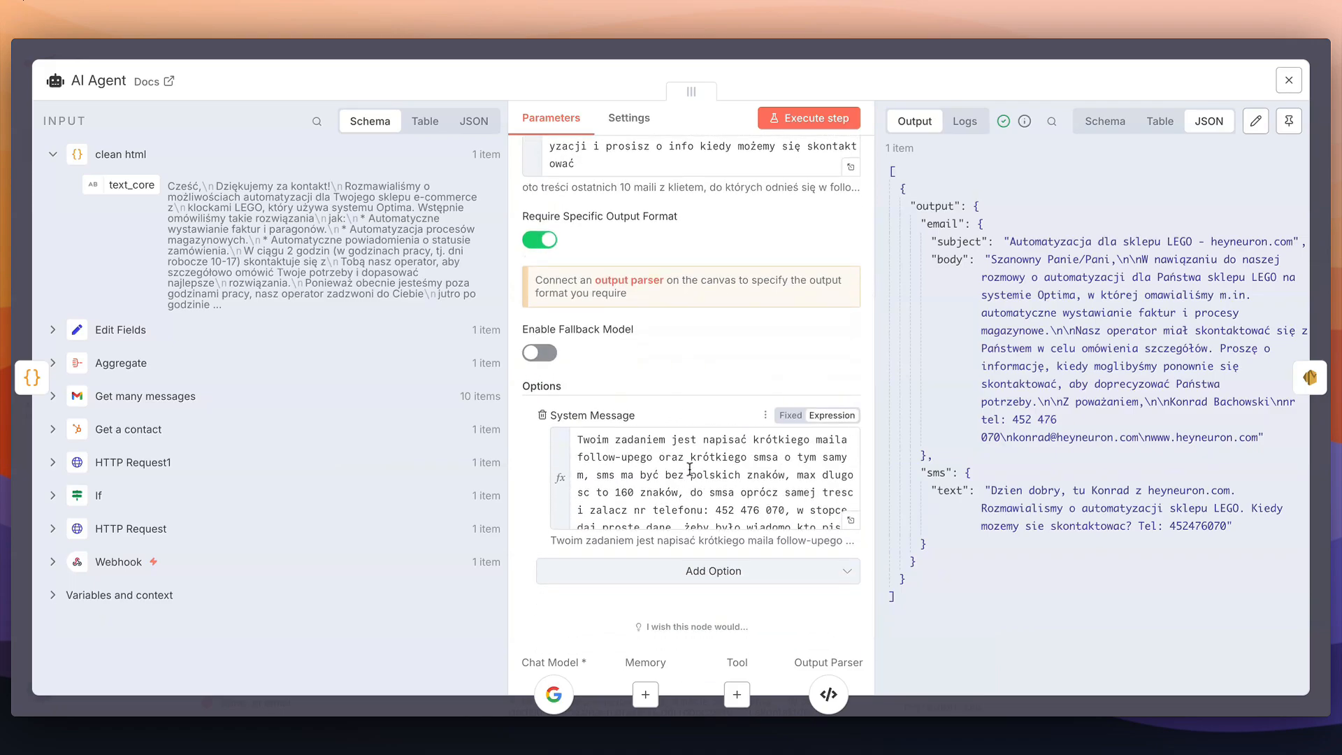
scroll(746, 493, down, 4)
scroll(745, 493, down, 3)
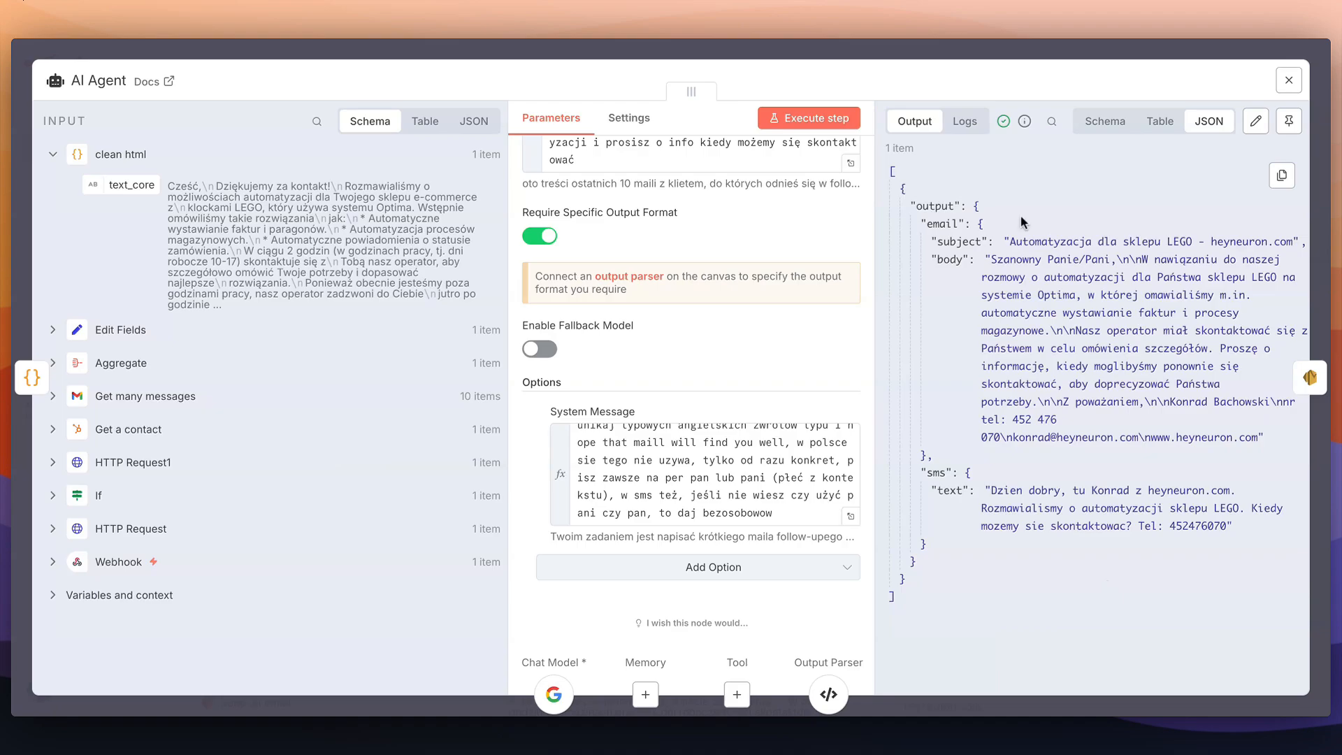
click(989, 43)
Review the Send an email node and the Code node's JavaScript for normalising the contact's phone number.
scroll(862, 456, right, 5)
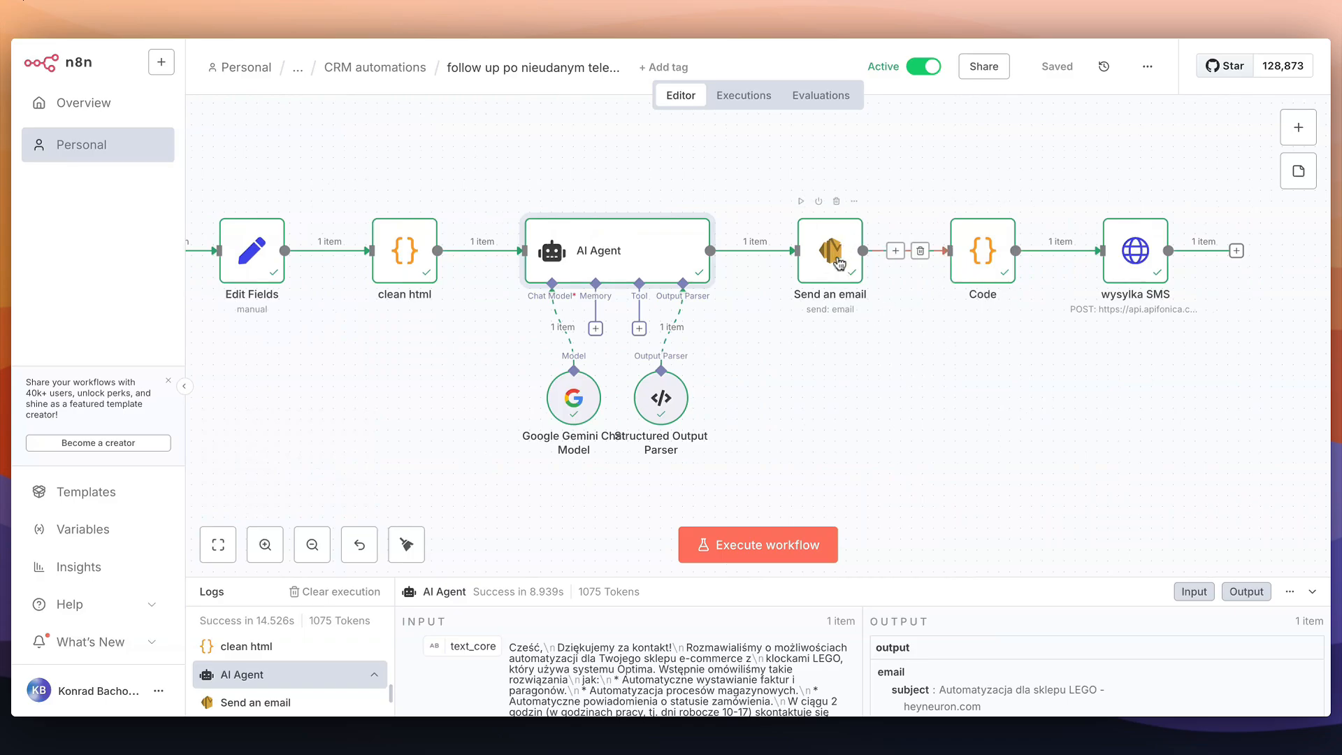
double_click(839, 263)
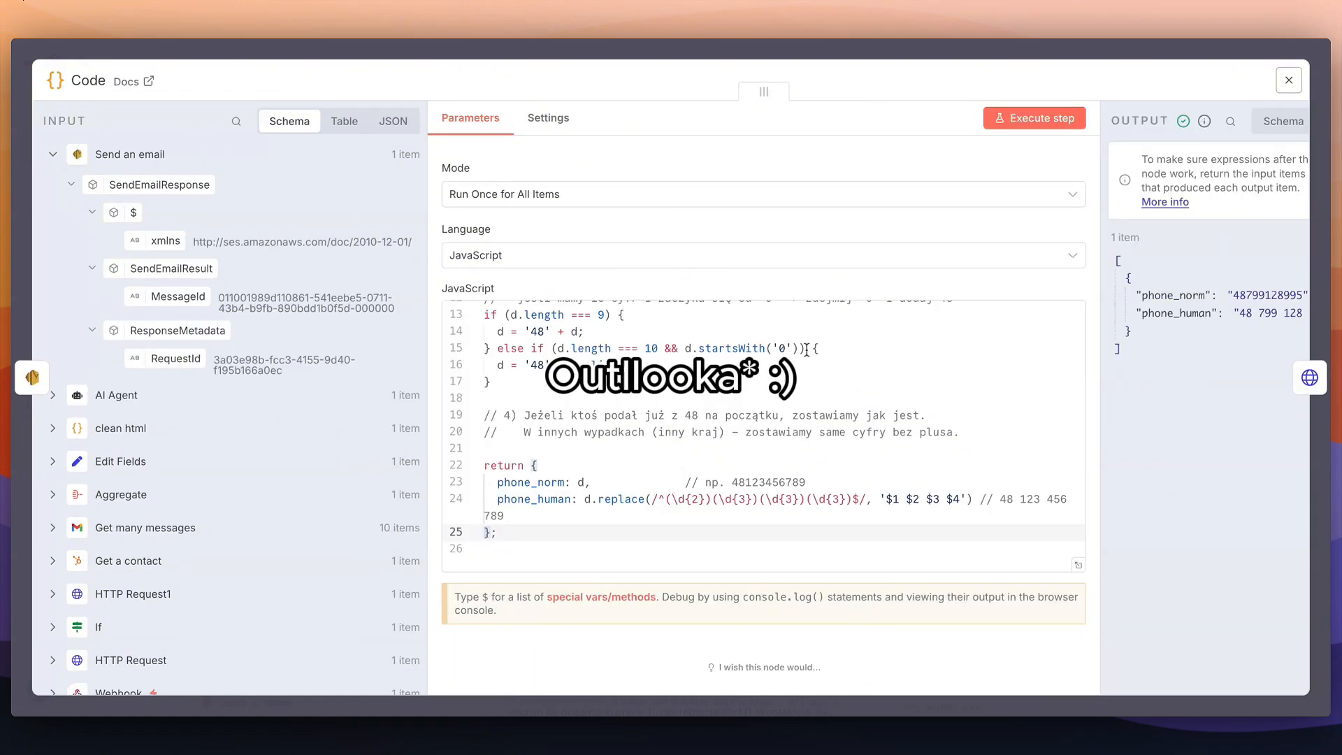
scroll(806, 350, up, 3)
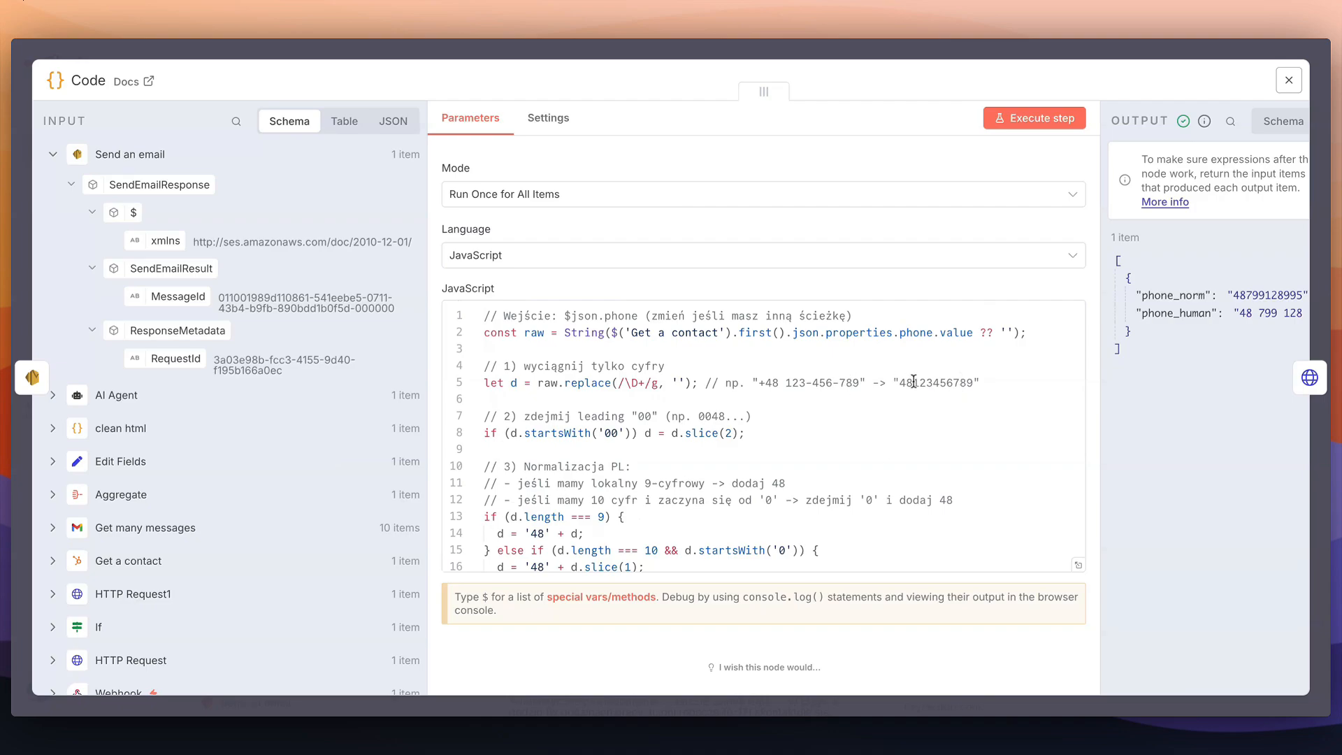
key(Escape)
Examine the wysylka SMS node's POST request to Apifonica, including its authentication and body settings, and return to the workflow overview.
scroll(804, 454, right, 3)
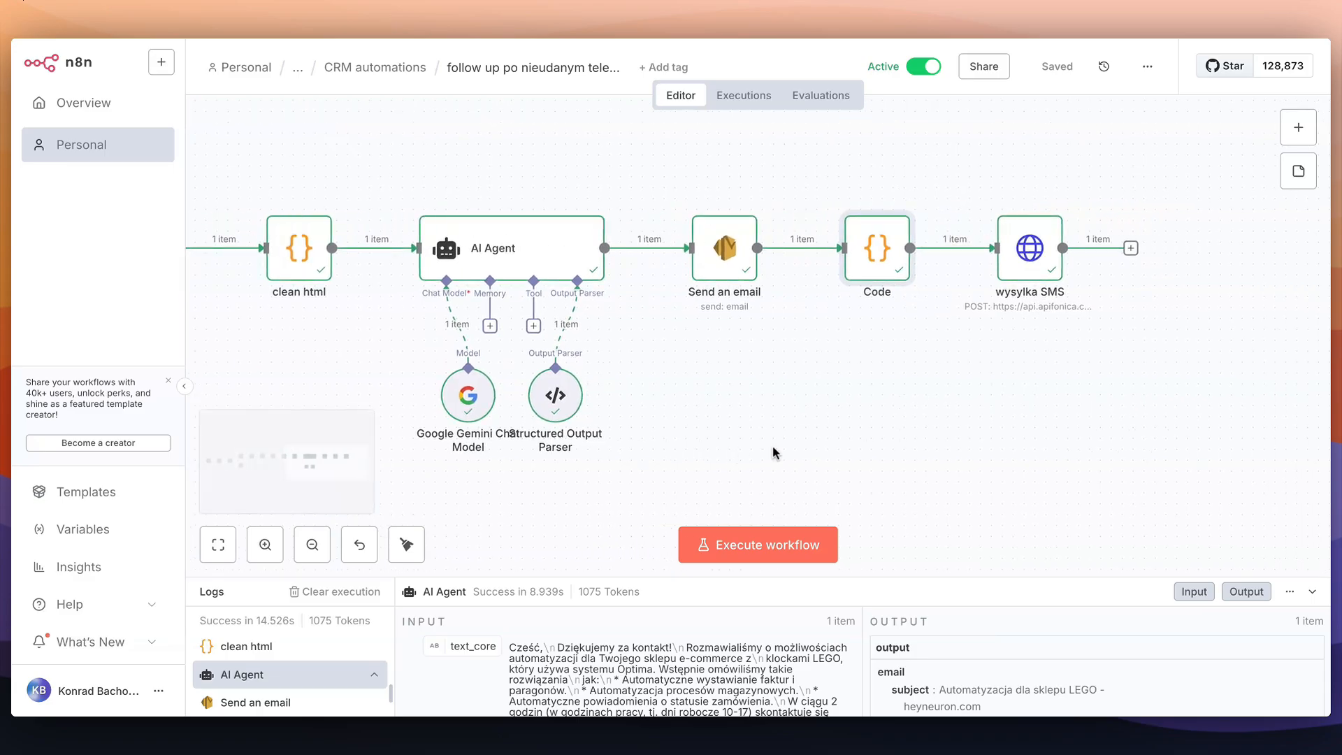
double_click(979, 224)
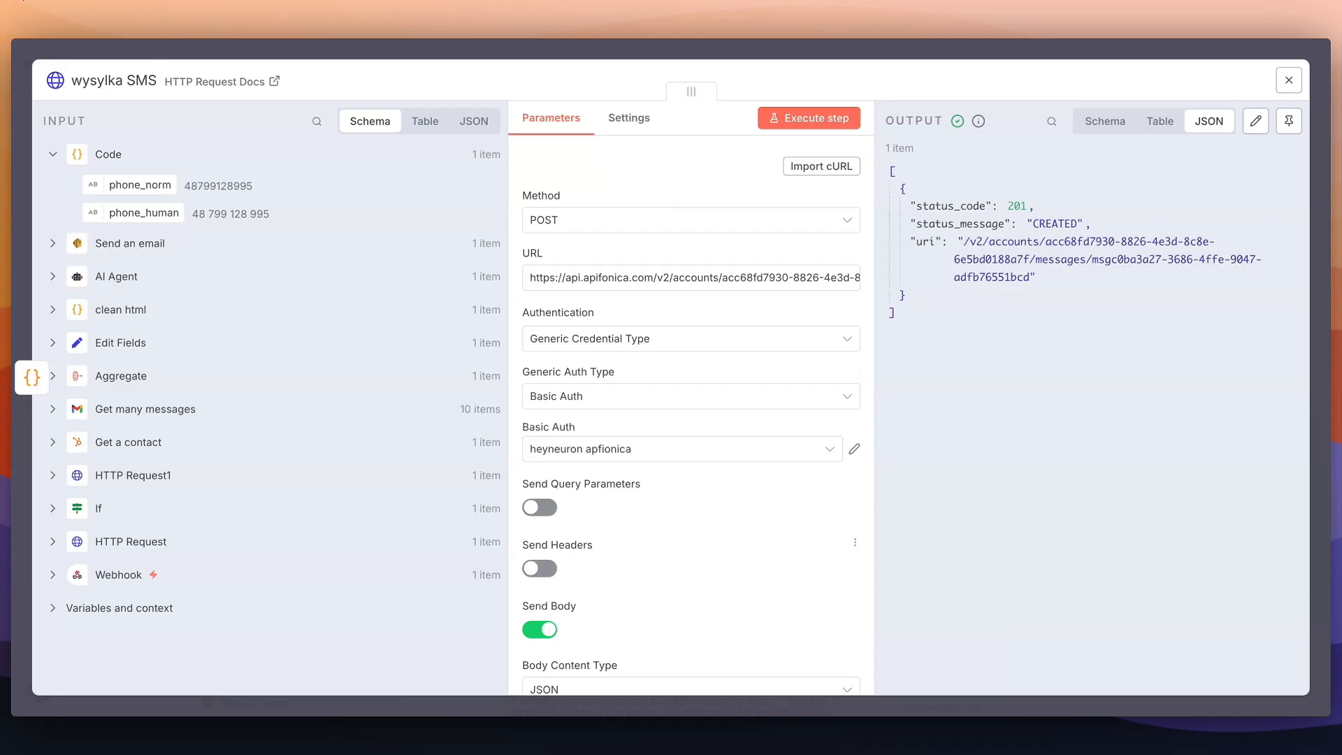
key(Escape)
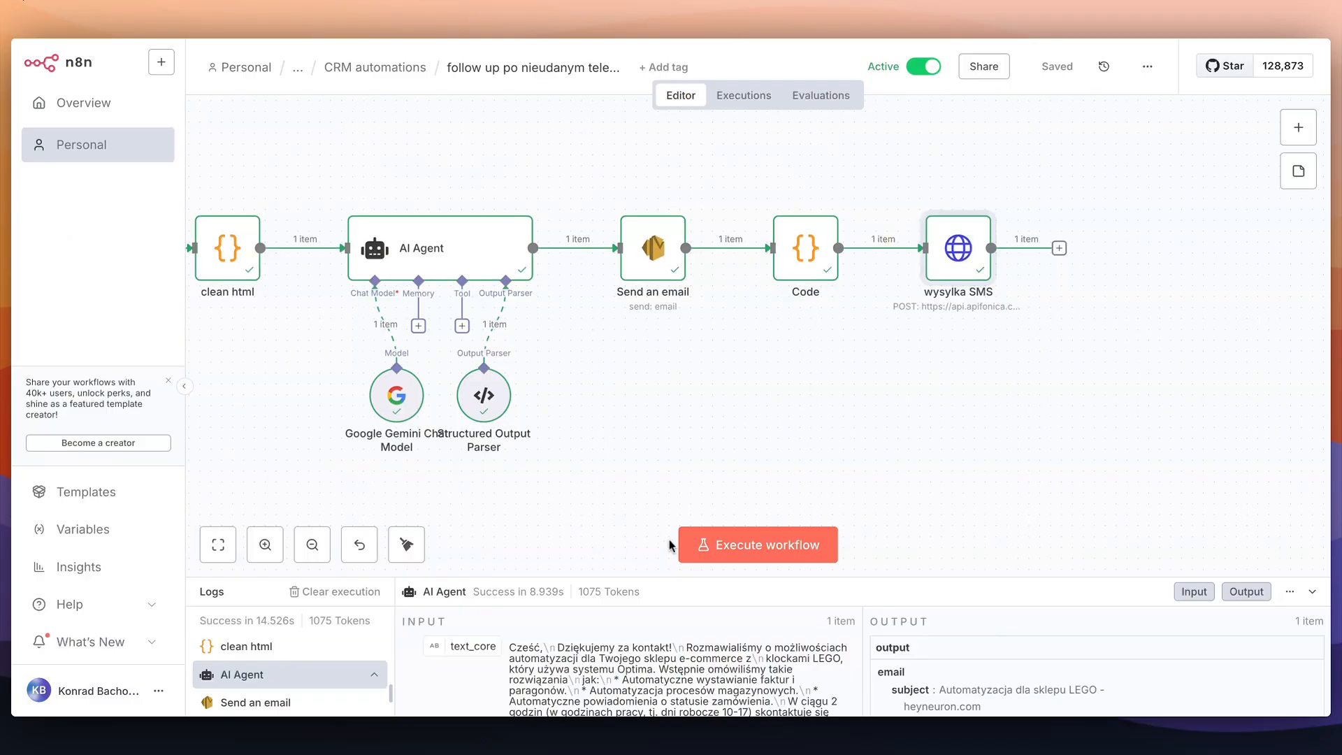
scroll(670, 291, down, 2)
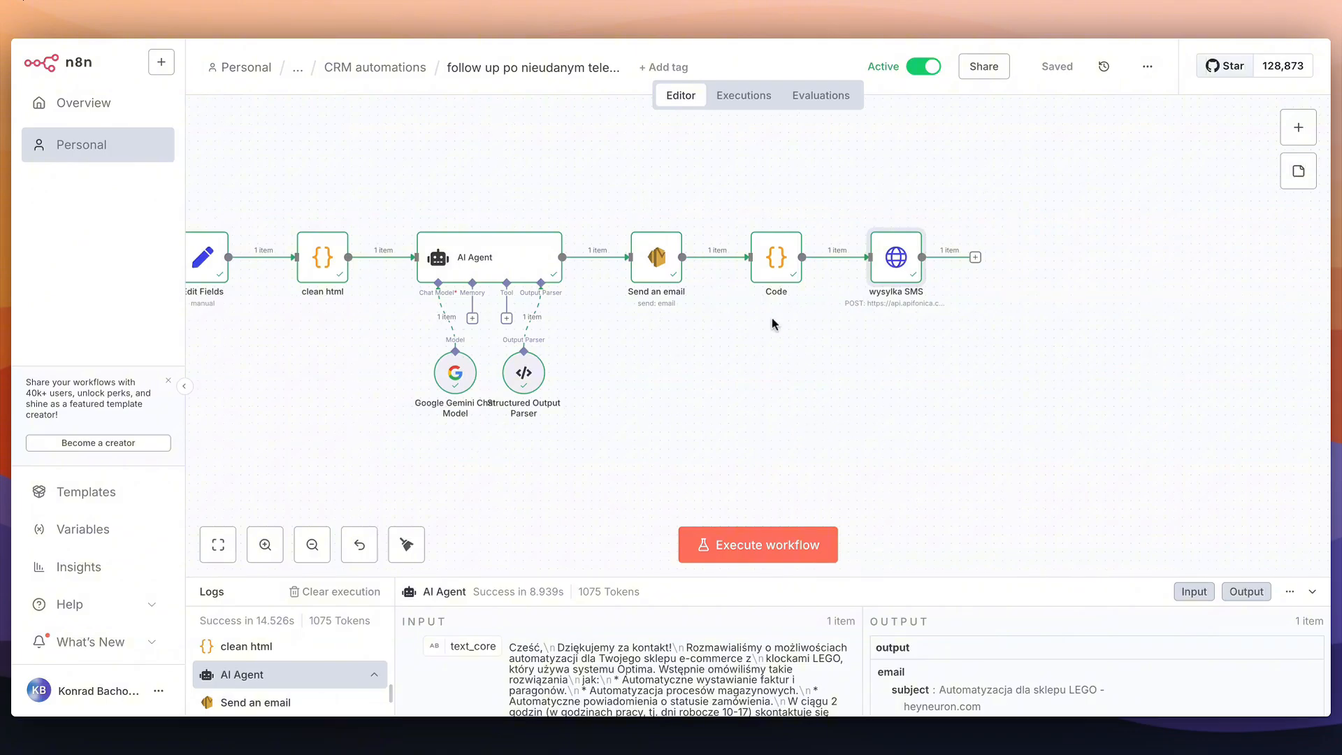
scroll(769, 320, left, 2)
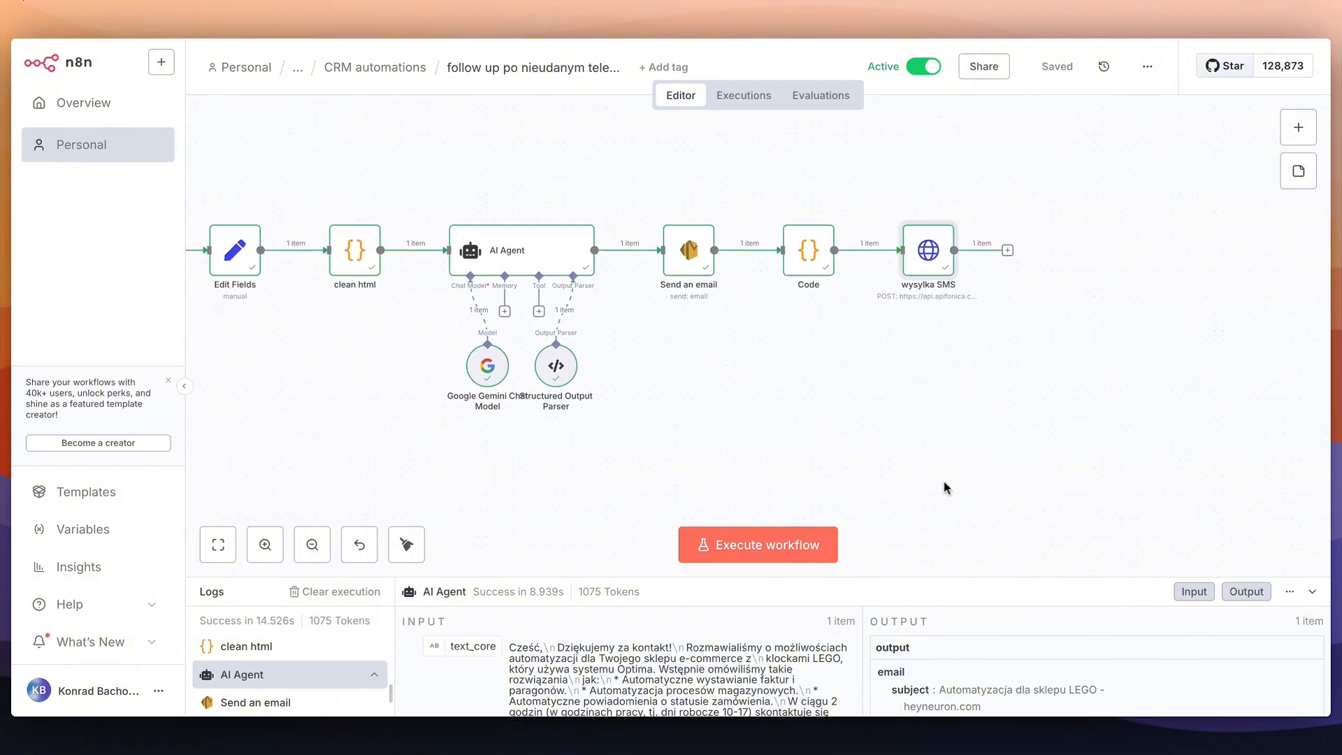